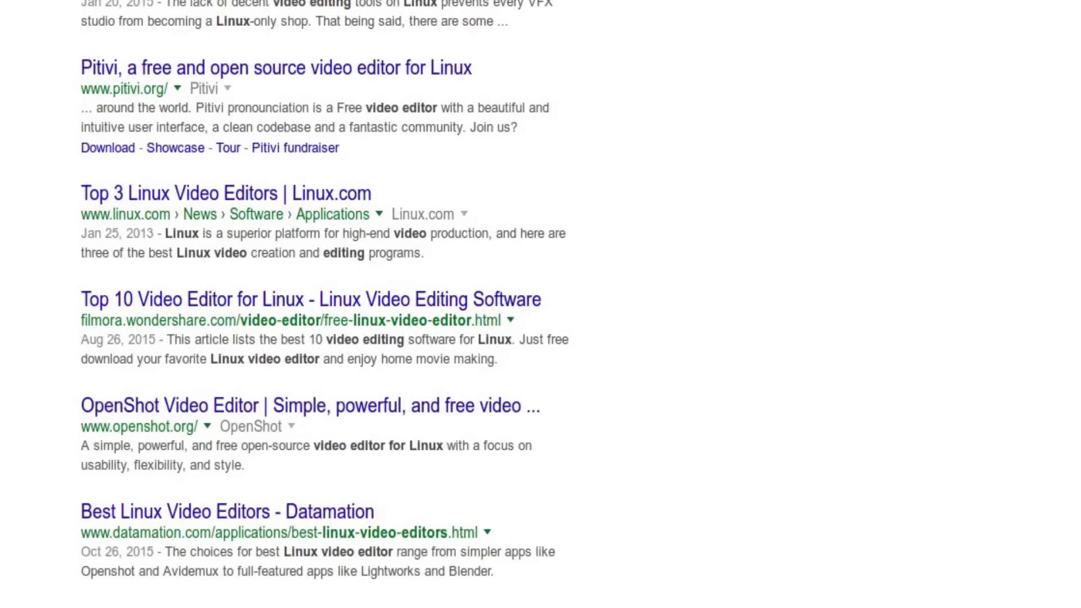
Step: Scroll down through the Google results for Linux video editors
{"action": "scroll", "coordinate": [324, 303], "scroll_direction": "down", "scroll_amount": 3}
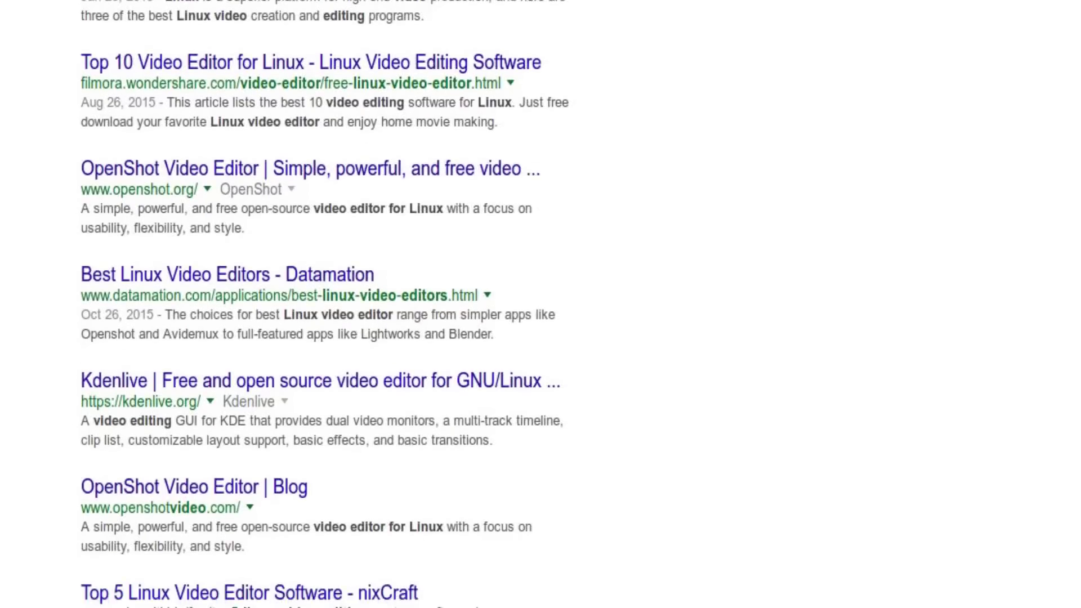
{"action": "scroll", "coordinate": [324, 304], "scroll_direction": "down", "scroll_amount": 3}
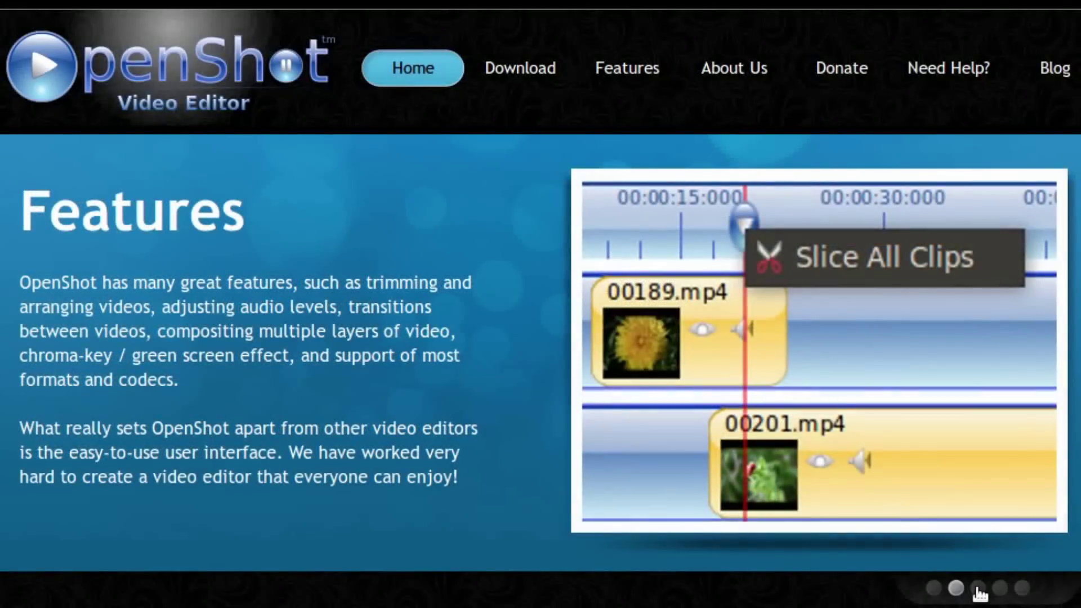
Step: Advance the OpenShot home page carousel two slides, then go to the Features page
{"action": "left_click", "coordinate": [978, 588]}
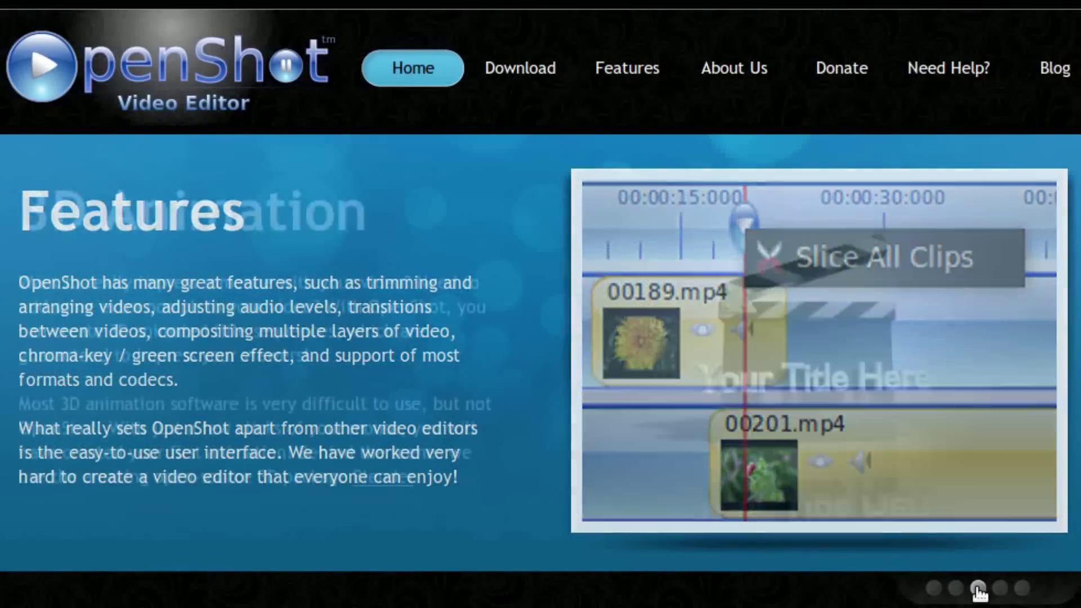
{"action": "left_click", "coordinate": [1000, 588]}
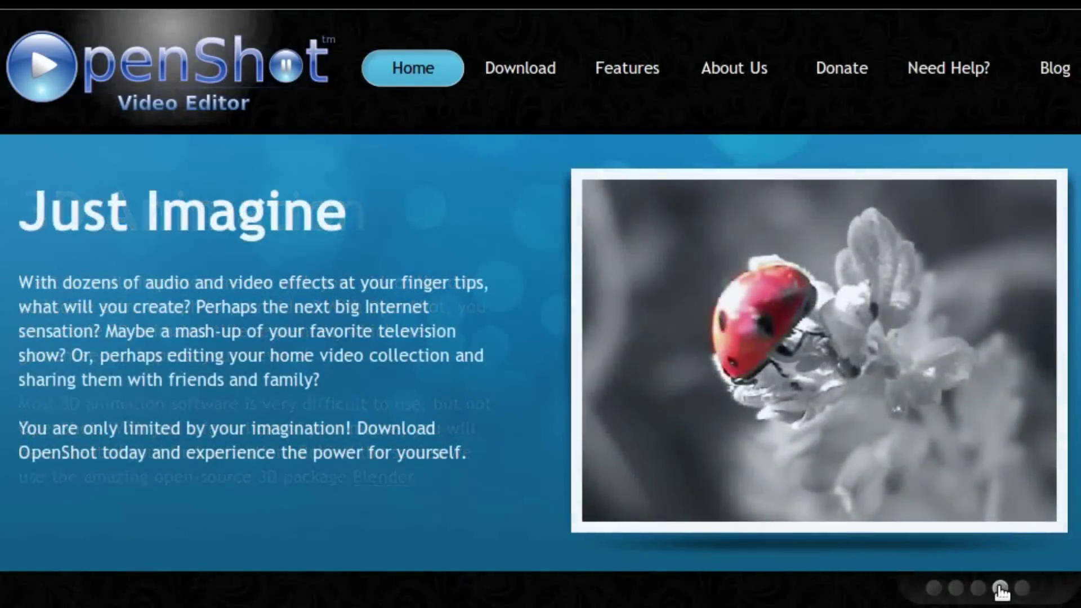
{"action": "left_click", "coordinate": [625, 68]}
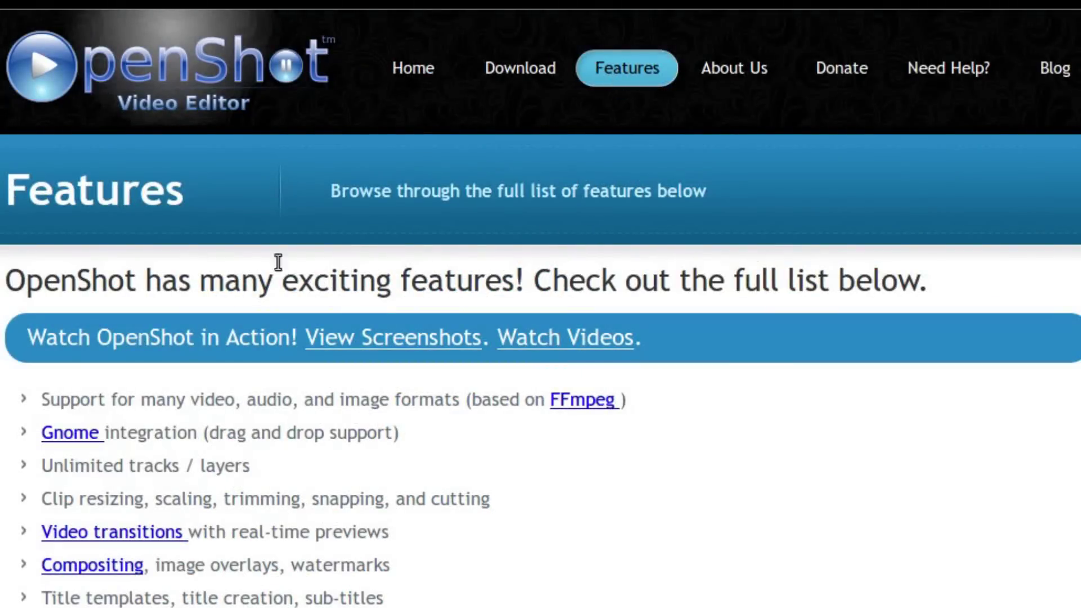
Step: Scroll through the Features list and screenshot gallery
{"action": "scroll", "coordinate": [541, 308], "scroll_direction": "down", "scroll_amount": 7}
{"action": "scroll", "coordinate": [541, 304], "scroll_direction": "down", "scroll_amount": 6}
{"action": "scroll", "coordinate": [541, 304], "scroll_direction": "up", "scroll_amount": 7}
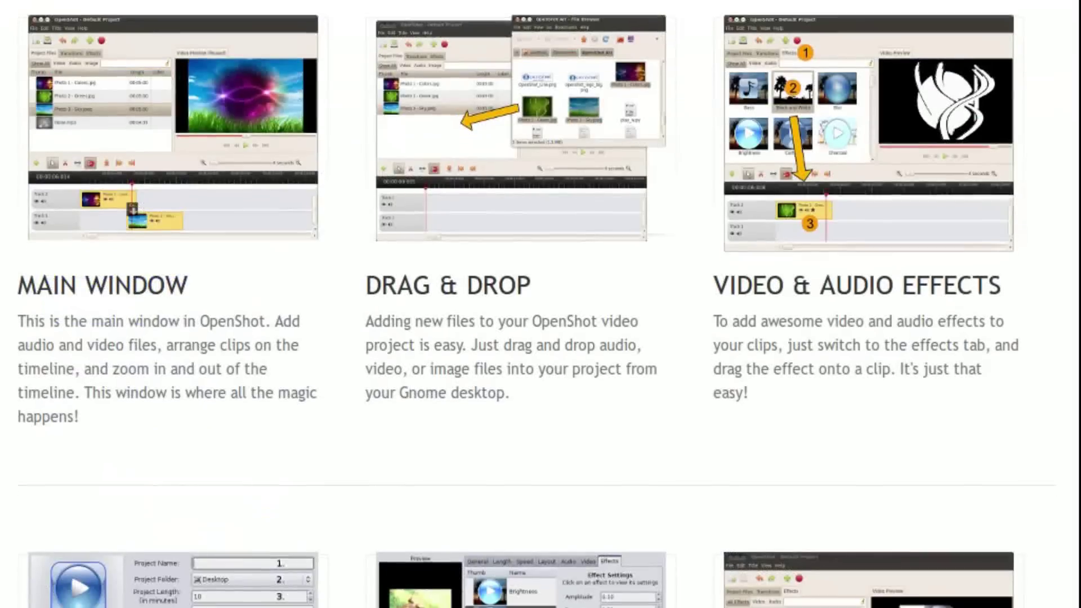
{"action": "scroll", "coordinate": [540, 303], "scroll_direction": "down", "scroll_amount": 4}
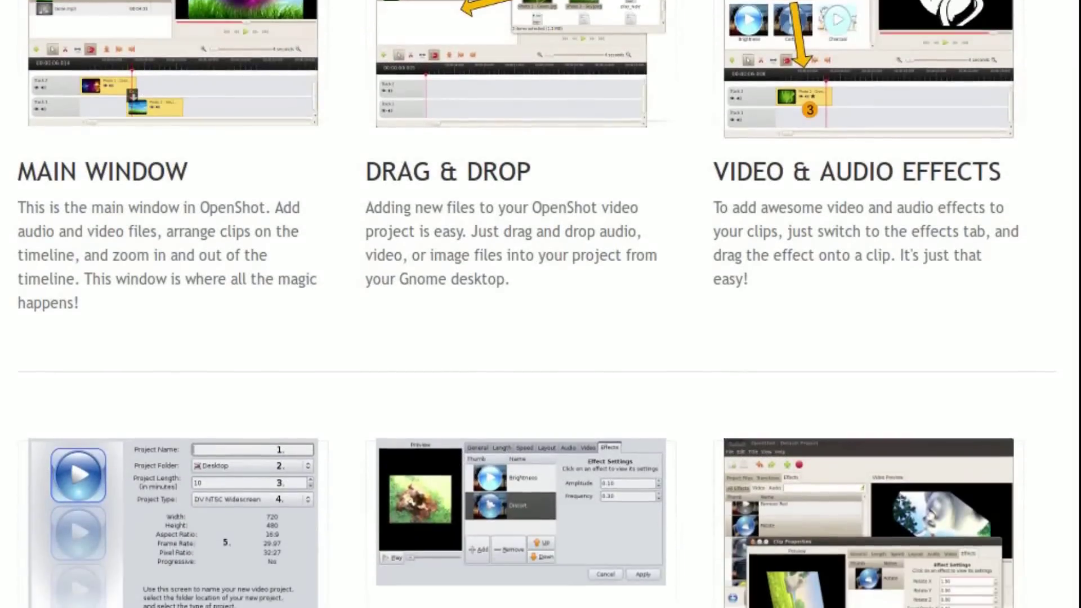
{"action": "scroll", "coordinate": [541, 304], "scroll_direction": "down", "scroll_amount": 4}
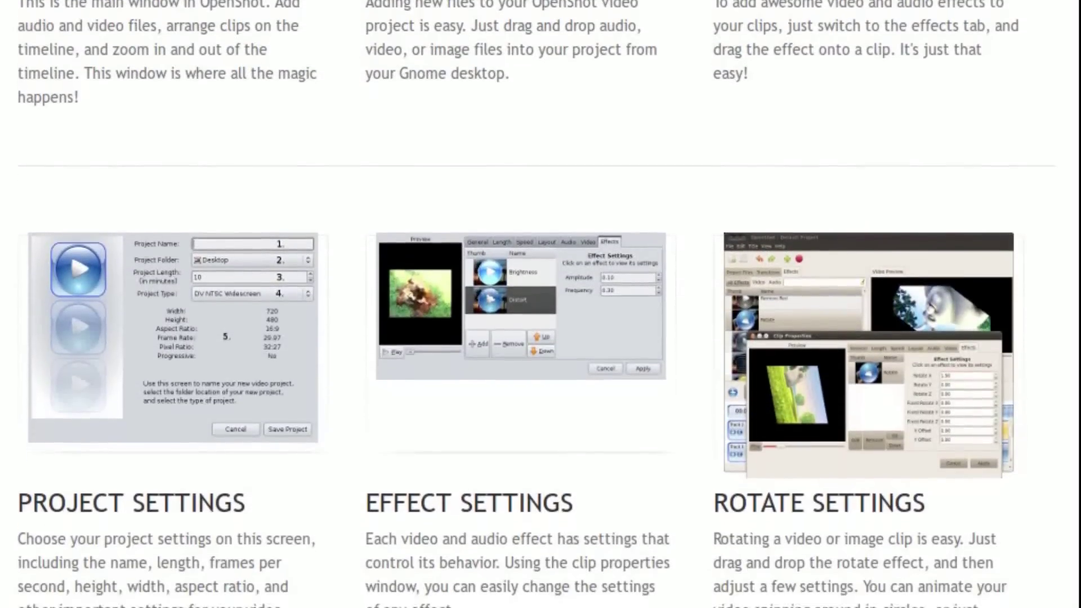
{"action": "scroll", "coordinate": [540, 304], "scroll_direction": "down", "scroll_amount": 4}
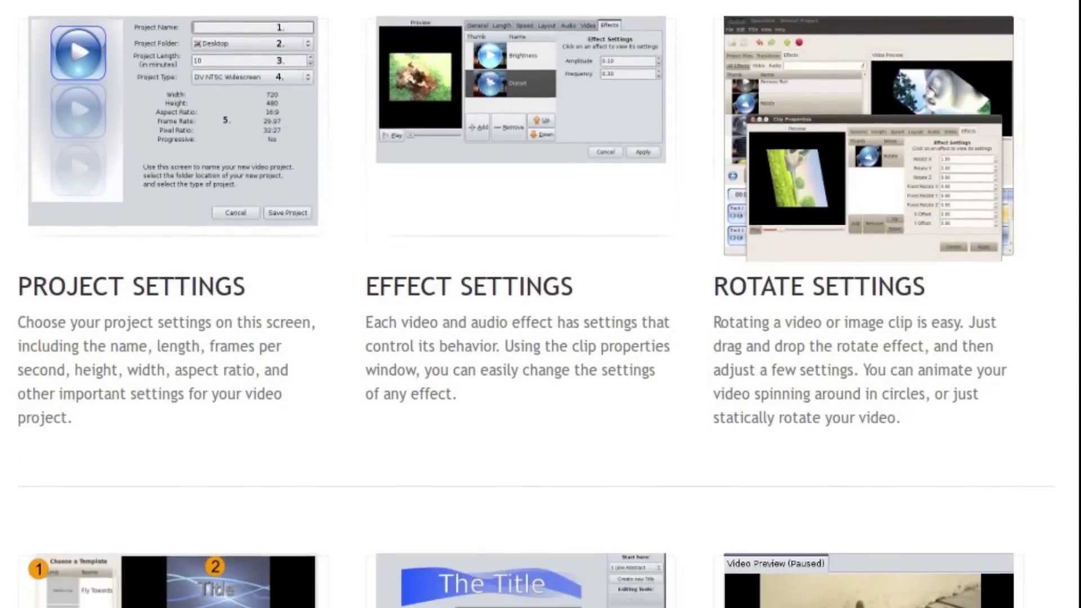
{"action": "scroll", "coordinate": [540, 304], "scroll_direction": "down", "scroll_amount": 4}
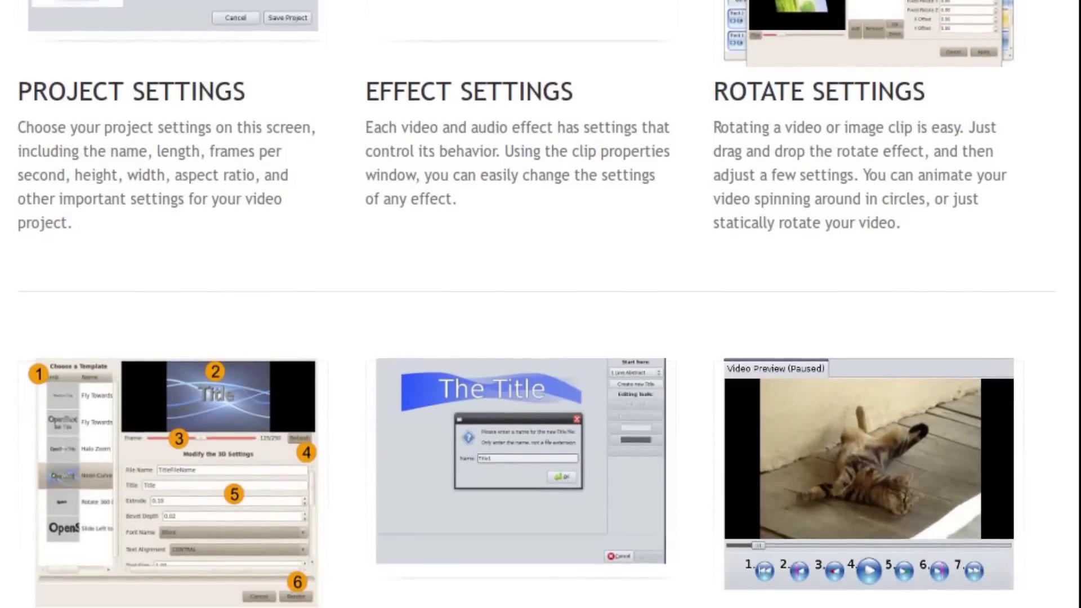
{"action": "scroll", "coordinate": [540, 303], "scroll_direction": "down", "scroll_amount": 3}
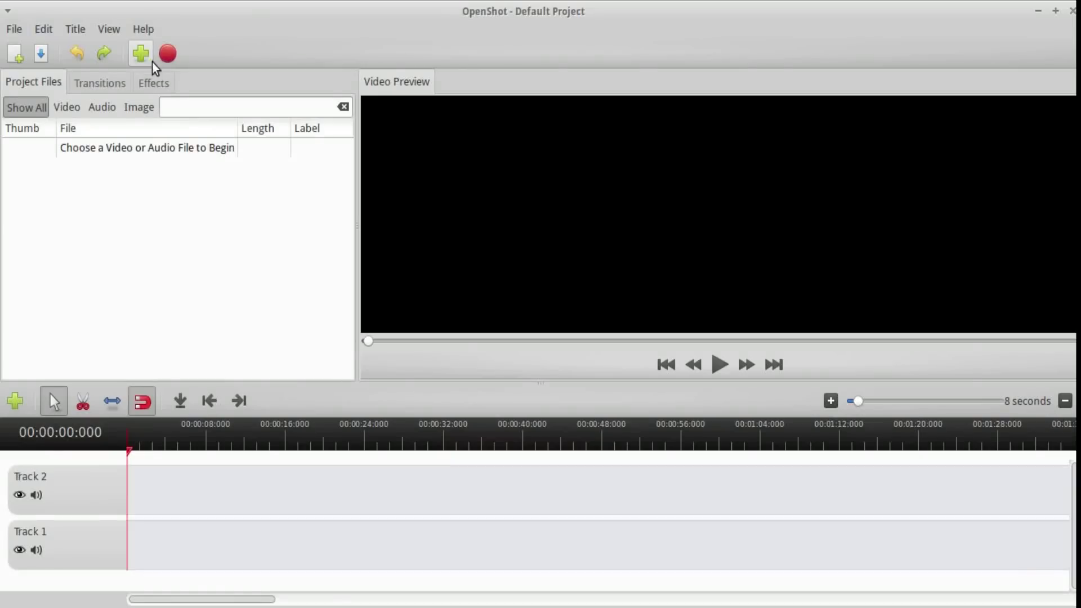
Step: Import LP3.mp4 into the project and place it as a clip on Track 2
{"action": "left_click", "coordinate": [140, 54]}
{"action": "left_click", "coordinate": [401, 390]}
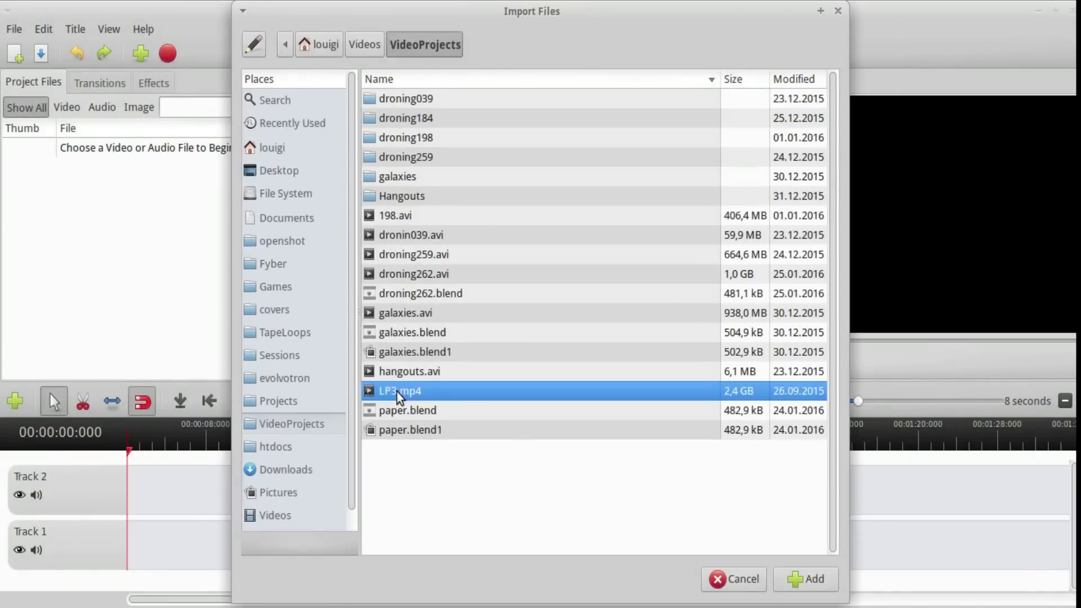
{"action": "left_click", "coordinate": [805, 579]}
{"action": "left_click_drag", "start_coordinate": [86, 153], "coordinate": [156, 490]}
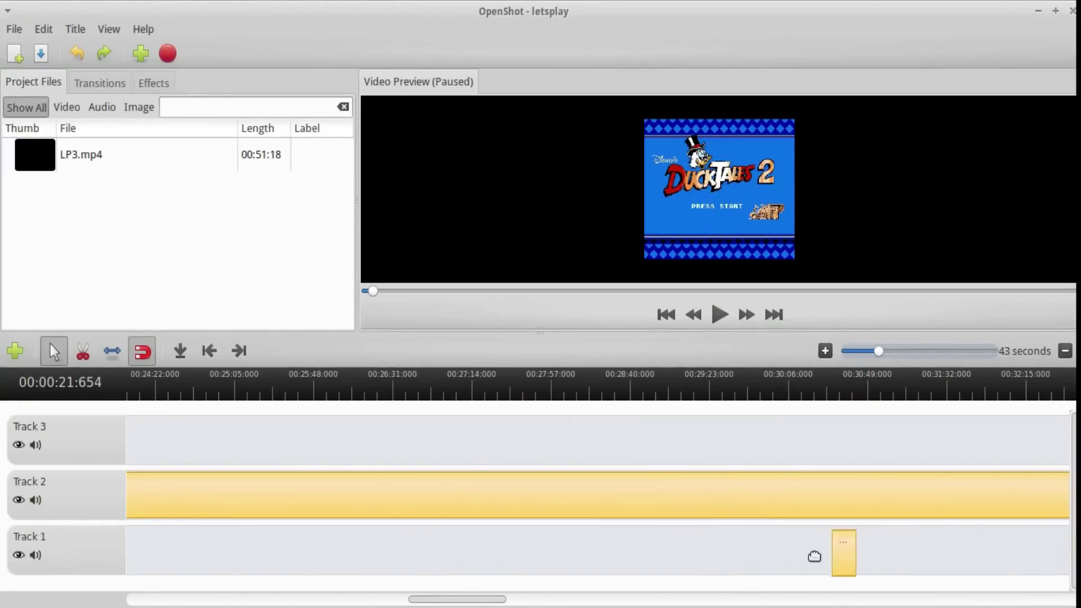
Step: Move the small Track 1 clip to the left and enlarge the video preview area
{"action": "left_click_drag", "start_coordinate": [746, 559], "coordinate": [159, 546]}
{"action": "left_click_drag", "start_coordinate": [403, 599], "coordinate": [331, 600]}
{"action": "left_click_drag", "start_coordinate": [403, 550], "coordinate": [147, 549]}
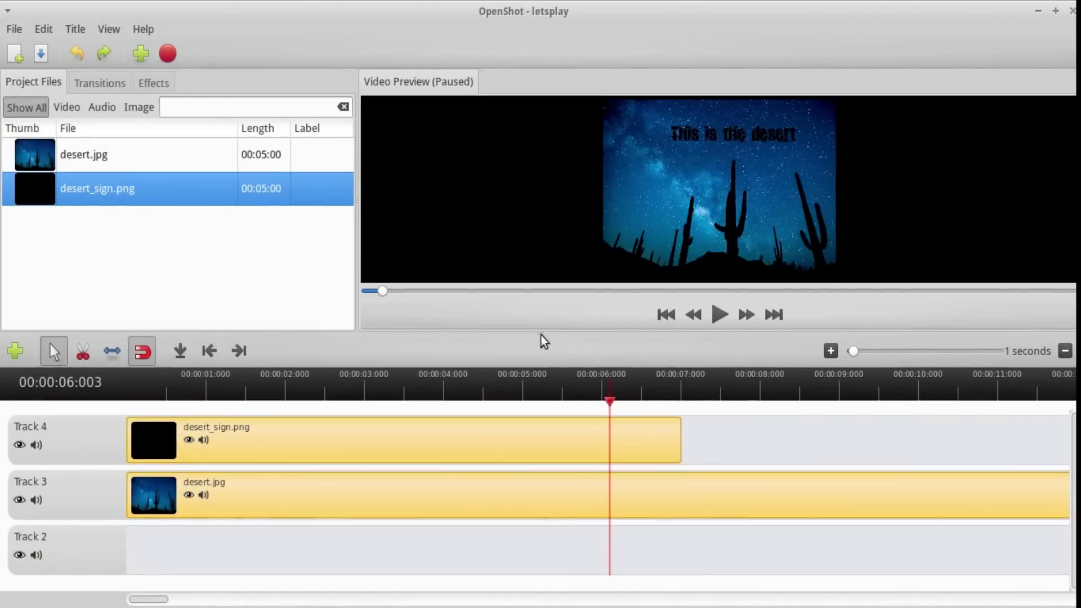
{"action": "left_click_drag", "start_coordinate": [543, 351], "coordinate": [549, 382]}
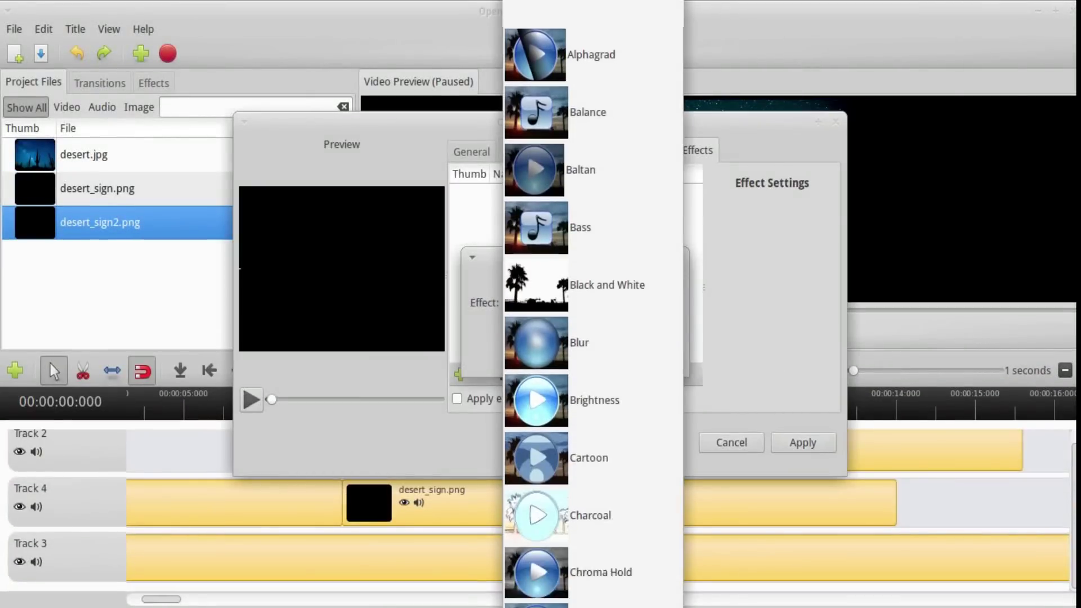
Step: Add a Rotate effect to the desert sign clip and set its width from 100 to 1
{"action": "scroll", "coordinate": [619, 489], "scroll_direction": "down", "scroll_amount": 5}
{"action": "left_click", "coordinate": [639, 490]}
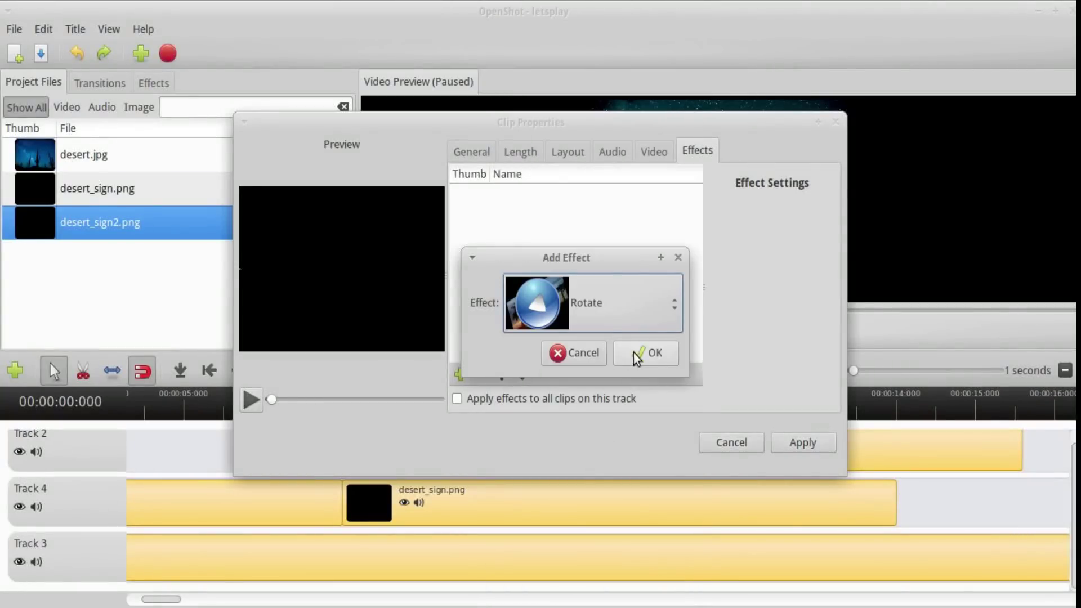
{"action": "left_click", "coordinate": [641, 353]}
{"action": "left_click", "coordinate": [572, 228]}
{"action": "double_click", "coordinate": [819, 256]}
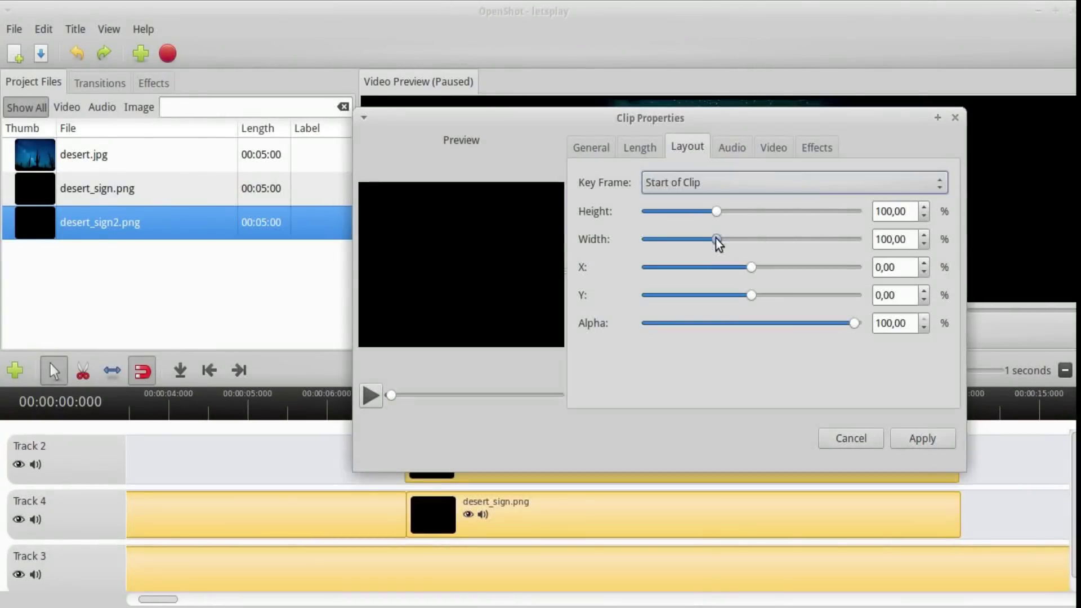
{"action": "left_click_drag", "start_coordinate": [716, 239], "coordinate": [610, 254]}
{"action": "left_click", "coordinate": [922, 438]}
{"action": "left_click_drag", "start_coordinate": [402, 411], "coordinate": [324, 431]}
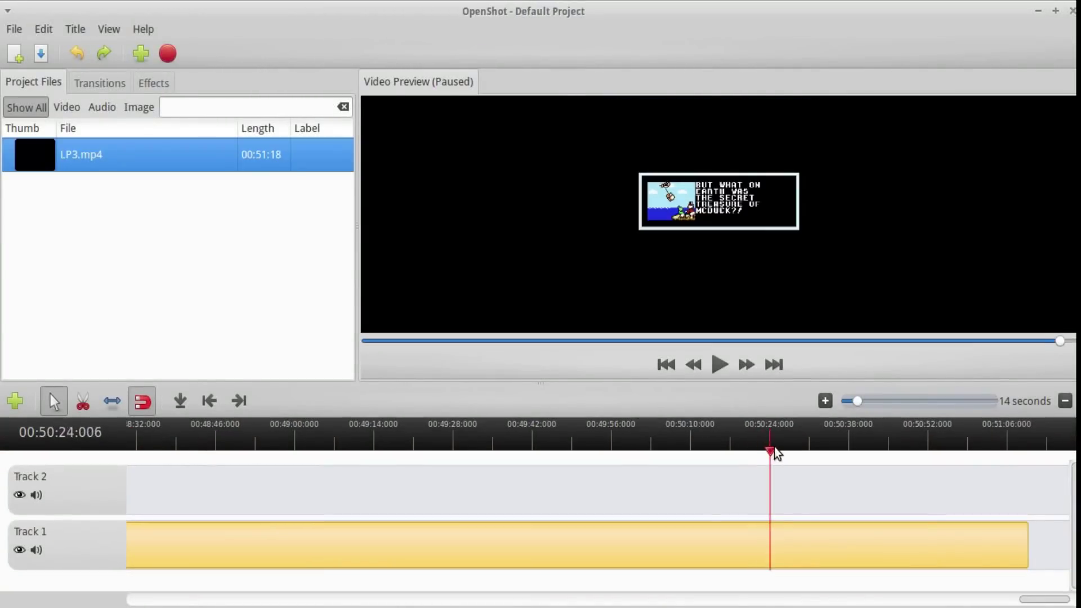
Step: Zoom the timeline in to 1 second and set the playhead at 00:05:19
{"action": "mouse_move", "coordinate": [774, 451]}
{"action": "left_mouse_down"}
{"action": "mouse_move", "coordinate": [805, 452]}
{"action": "mouse_move", "coordinate": [783, 452]}
{"action": "left_mouse_up"}
{"action": "left_click_drag", "start_coordinate": [855, 402], "coordinate": [851, 402]}
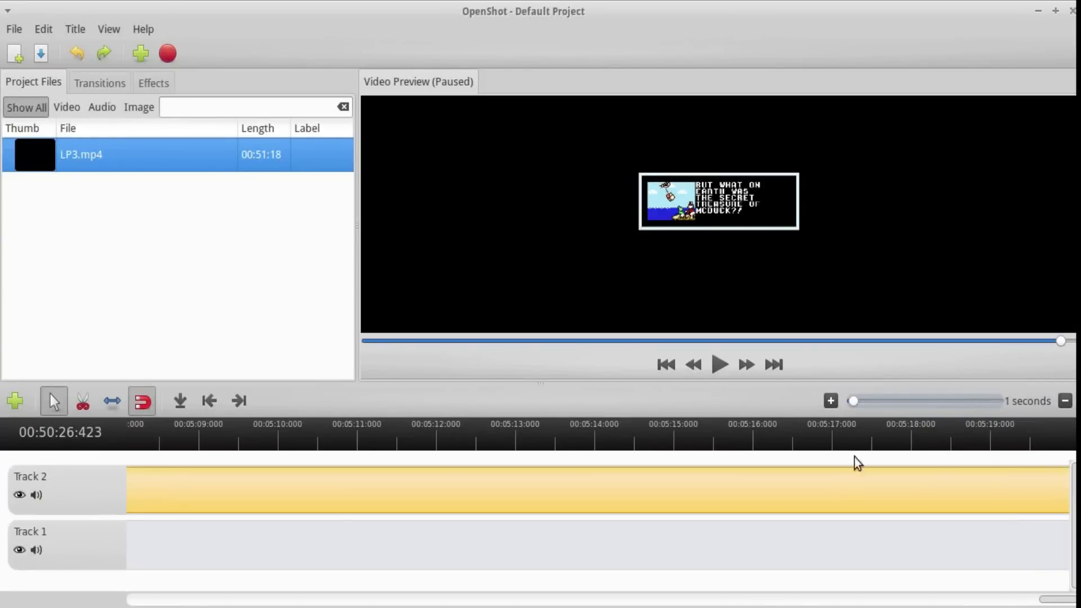
{"action": "left_click_drag", "start_coordinate": [1051, 601], "coordinate": [1071, 601]}
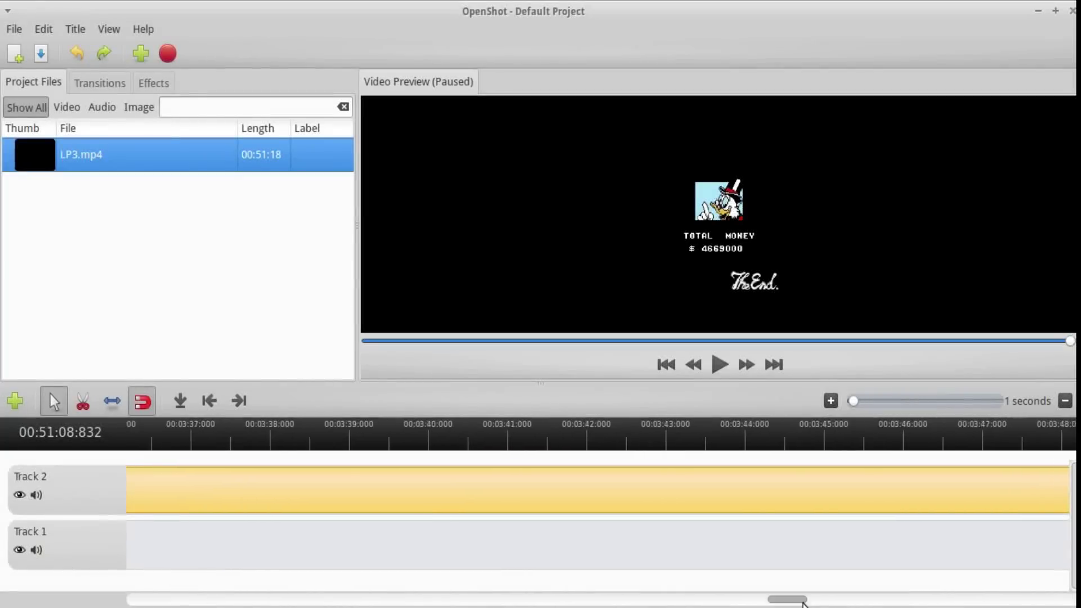
{"action": "left_click_drag", "start_coordinate": [804, 603], "coordinate": [1058, 600]}
{"action": "left_click", "coordinate": [999, 446]}
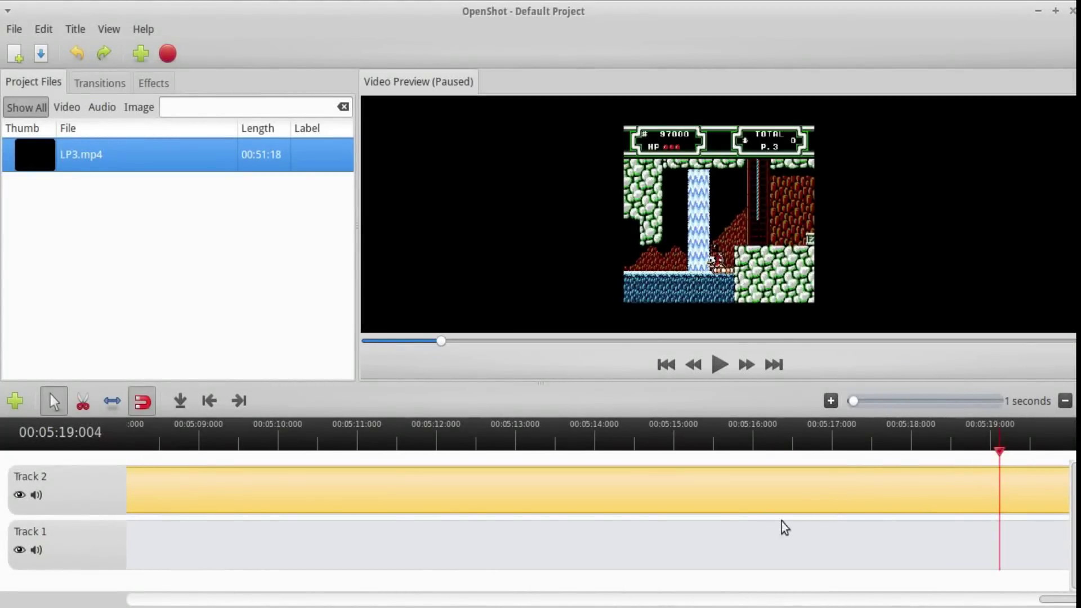
Step: Zoom out step by step from 2 to 10 seconds, scrolling to The End screen
{"action": "left_click", "coordinate": [1065, 401]}
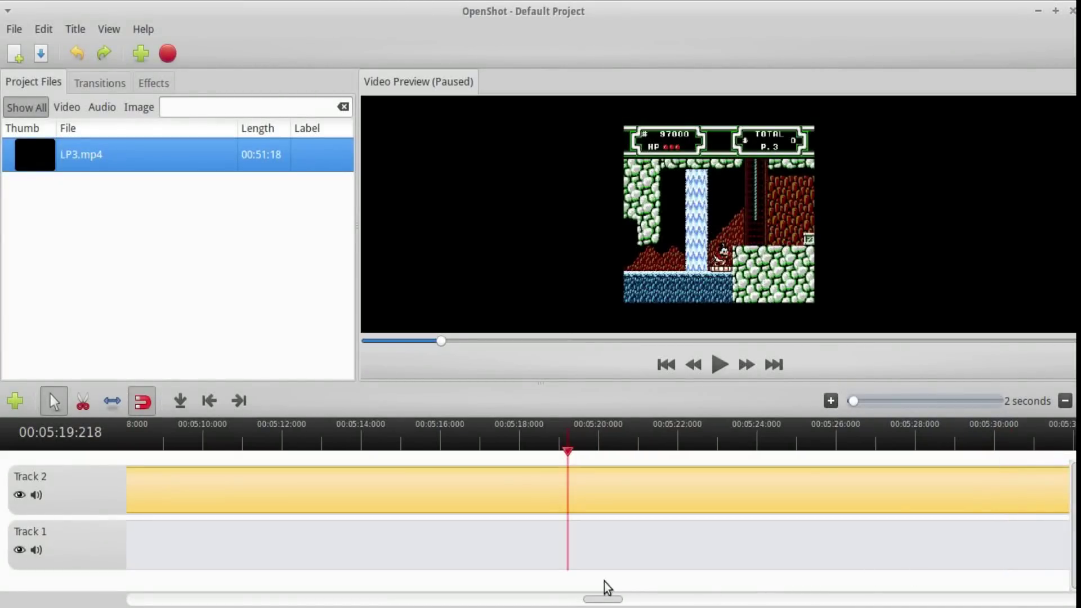
{"action": "left_click_drag", "start_coordinate": [605, 600], "coordinate": [1058, 600]}
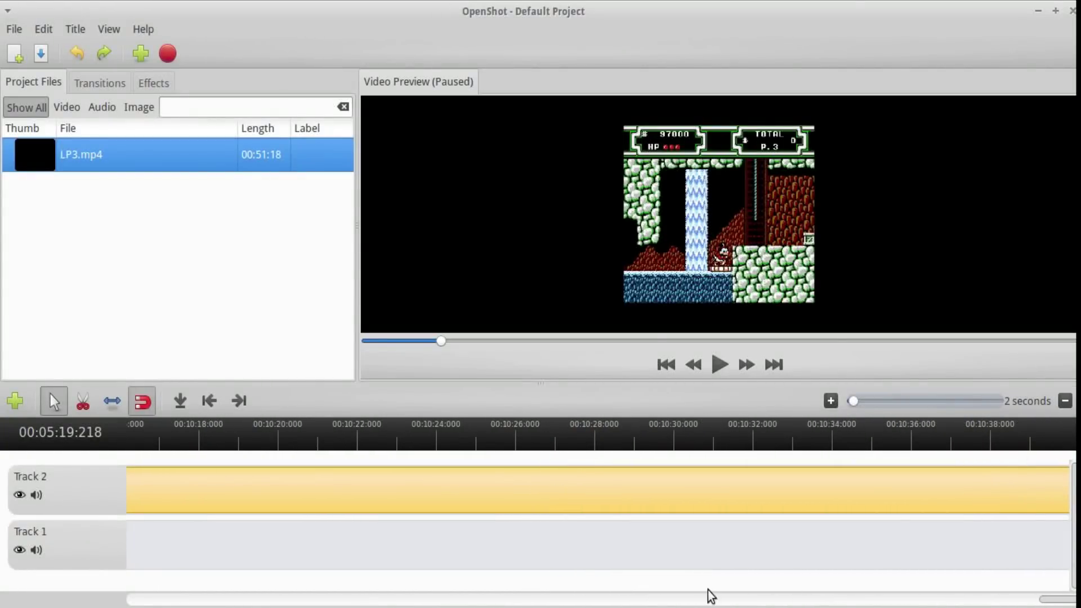
{"action": "left_click", "coordinate": [1065, 401]}
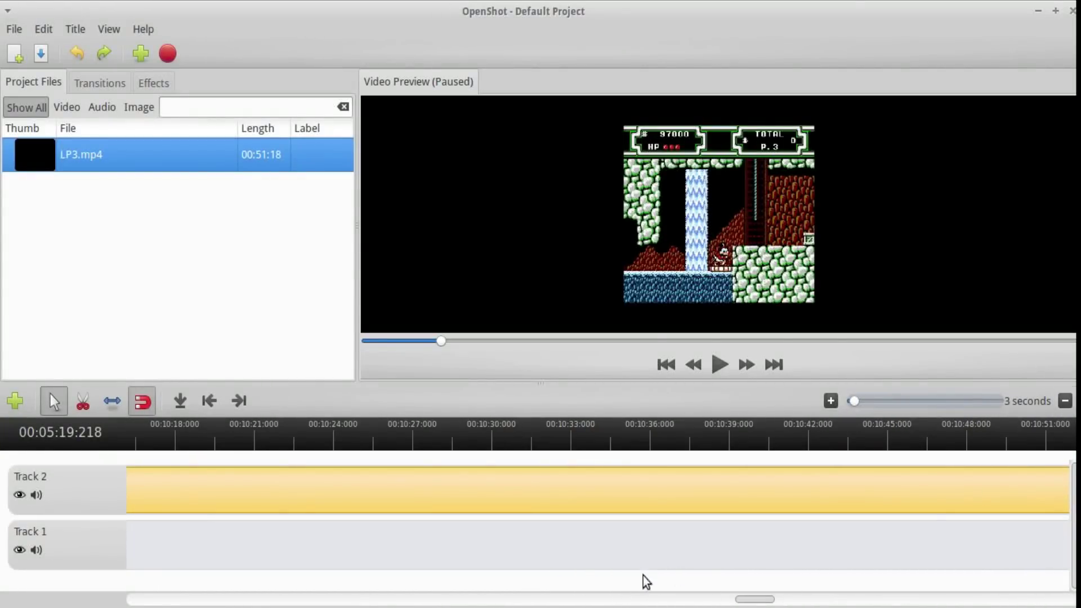
{"action": "left_click_drag", "start_coordinate": [757, 600], "coordinate": [1058, 600]}
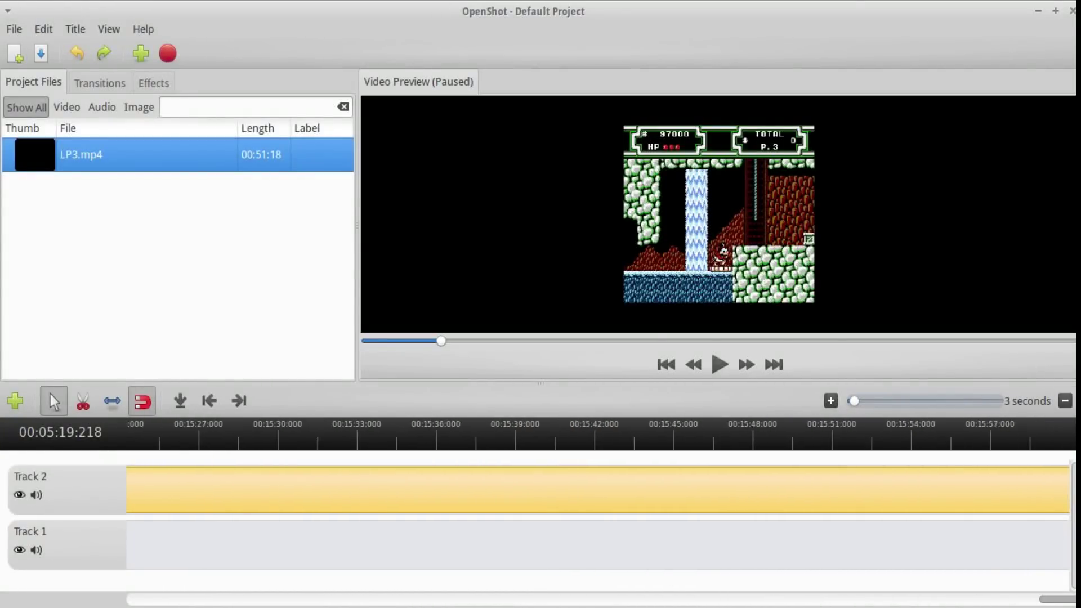
{"action": "left_click", "coordinate": [1064, 401]}
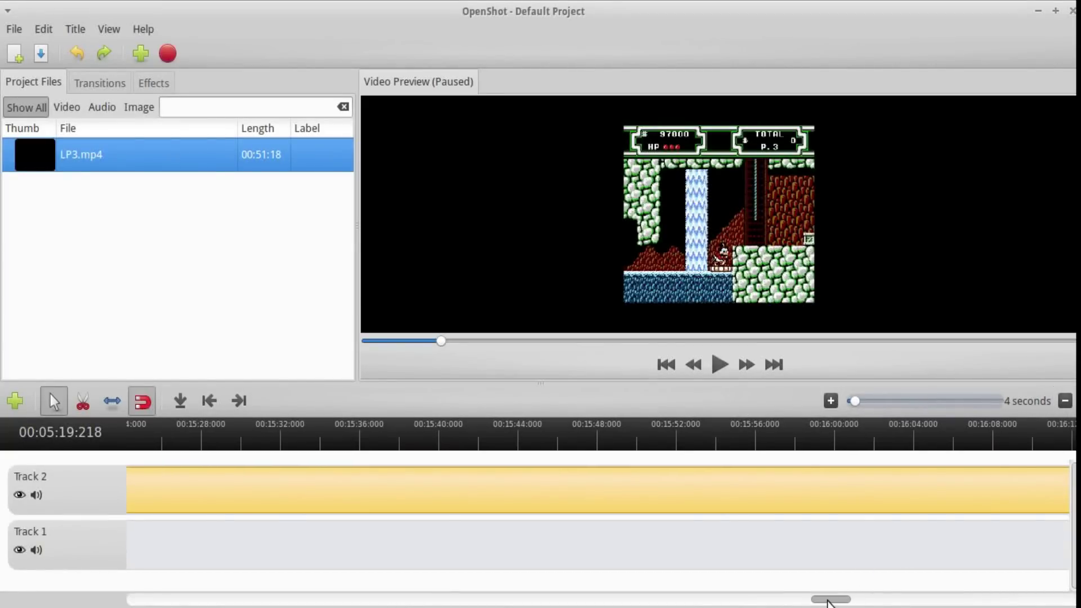
{"action": "left_click_drag", "start_coordinate": [835, 601], "coordinate": [1054, 600]}
{"action": "left_click", "coordinate": [1064, 400]}
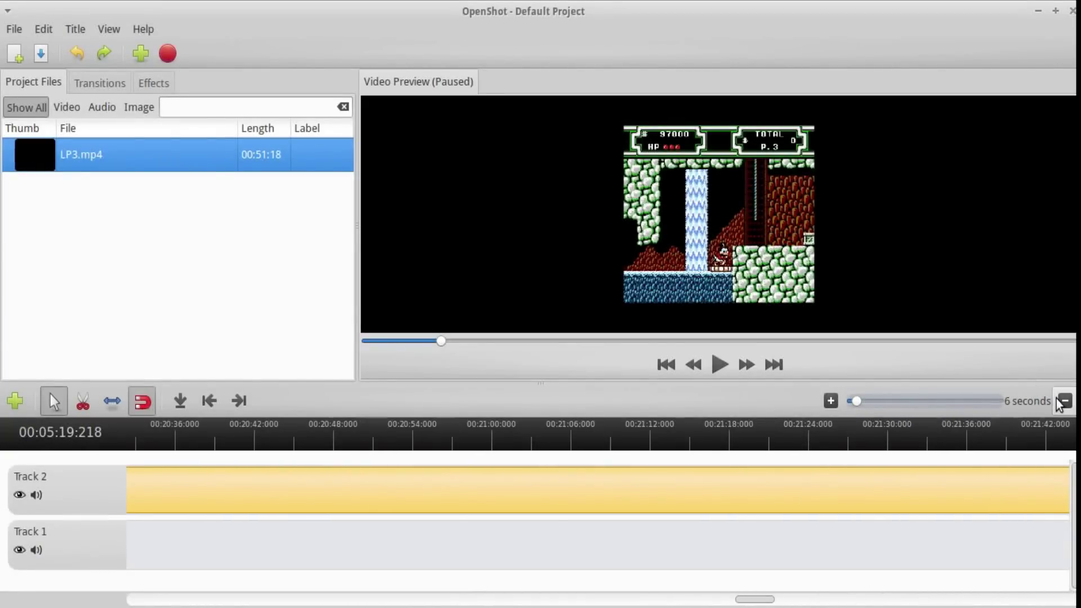
{"action": "left_click_drag", "start_coordinate": [754, 597], "coordinate": [1058, 598]}
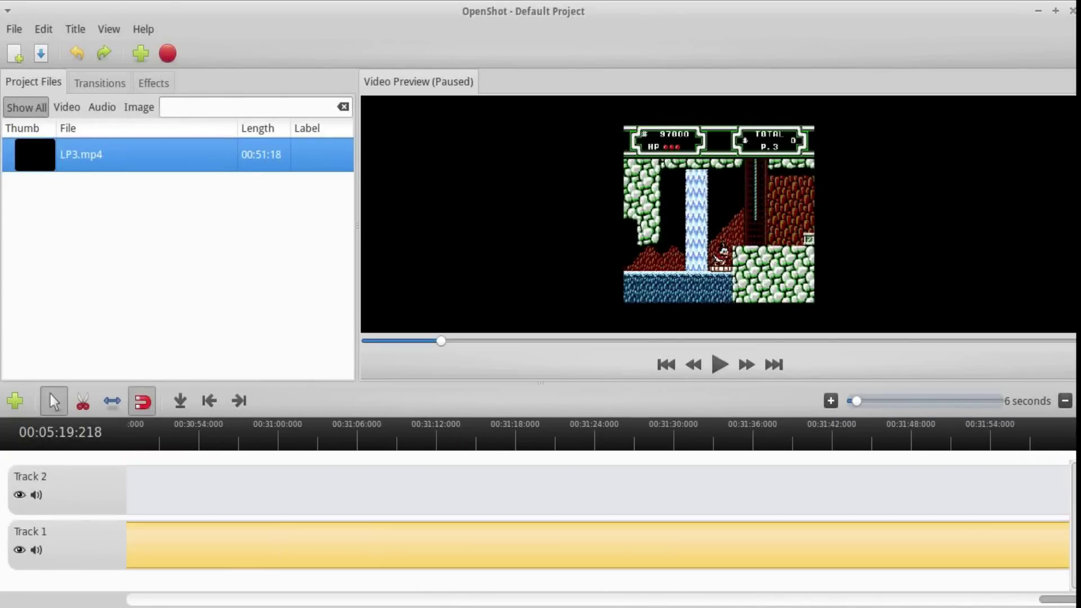
{"action": "left_click", "coordinate": [1064, 400]}
{"action": "left_click_drag", "start_coordinate": [830, 597], "coordinate": [1058, 598]}
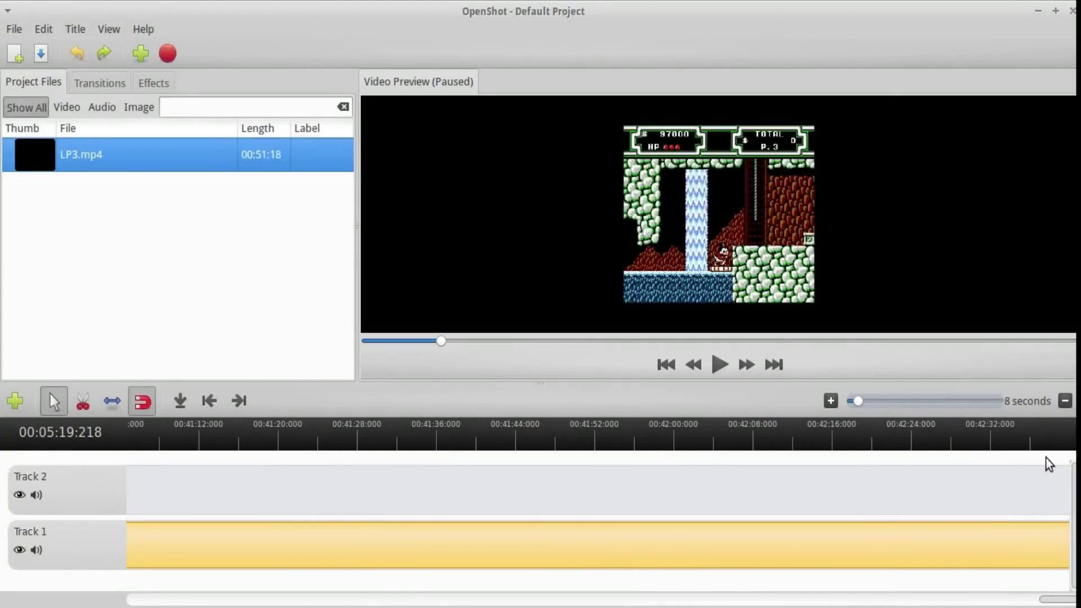
{"action": "left_click", "coordinate": [1064, 400]}
{"action": "left_click_drag", "start_coordinate": [915, 598], "coordinate": [1062, 577]}
{"action": "left_click_drag", "start_coordinate": [826, 433], "coordinate": [843, 440]}
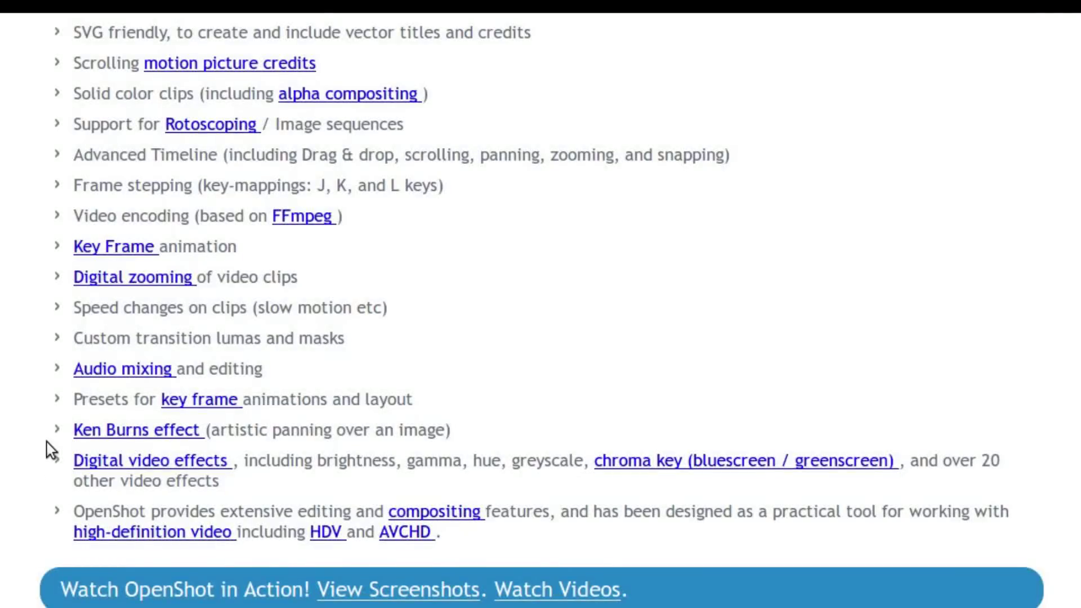
Step: Scroll back up the OpenShot Features page
{"action": "scroll", "coordinate": [45, 383], "scroll_direction": "up", "scroll_amount": 7}
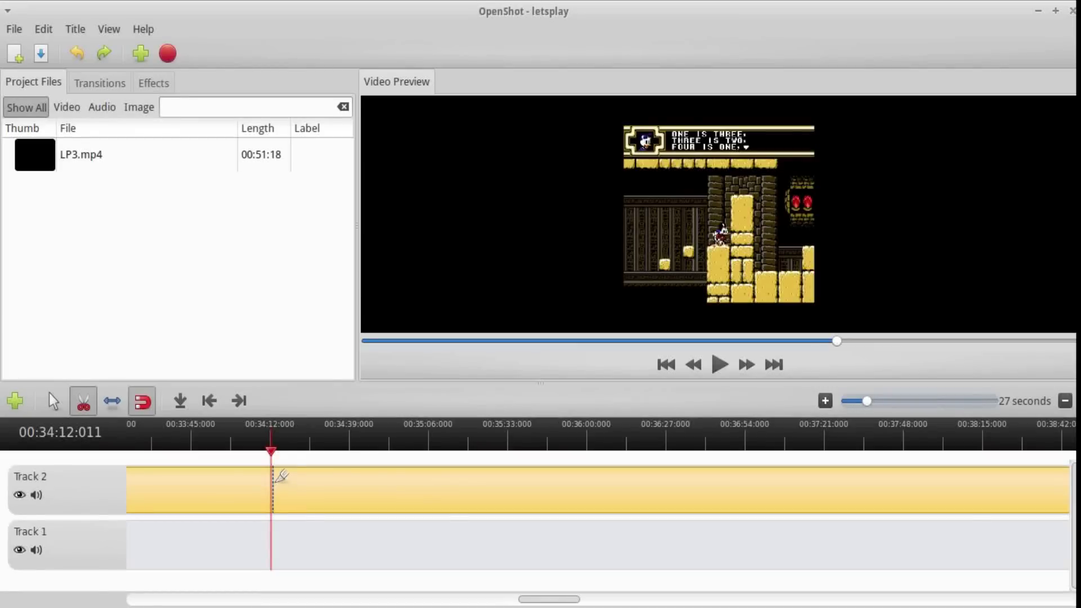
Step: Razor-cut the LP3.mp4 clip on Track 2 at 00:34:25, then go back to Select
{"action": "left_click", "coordinate": [272, 479]}
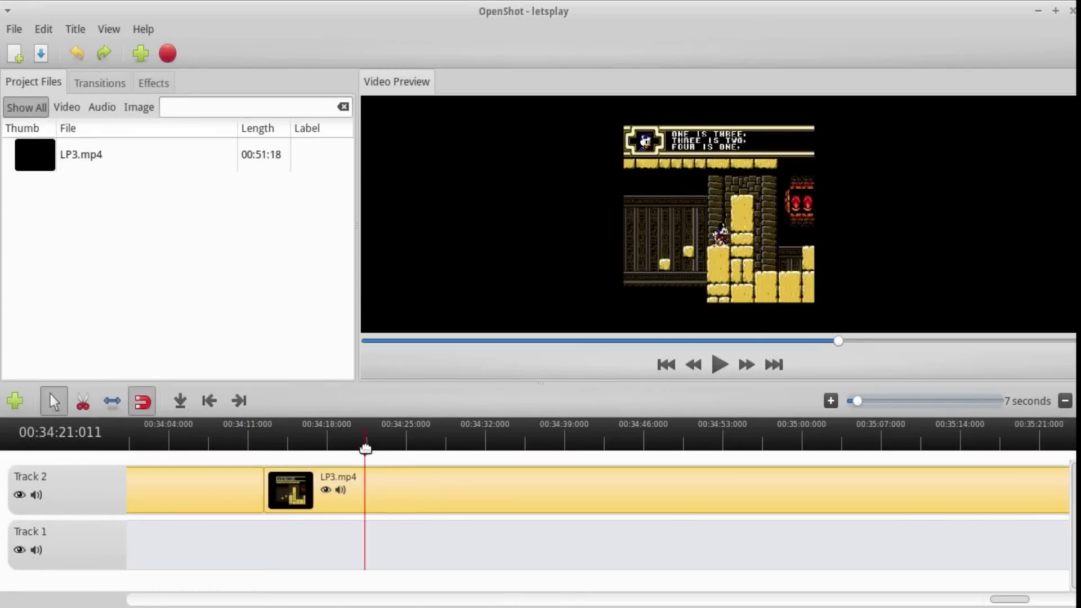
{"action": "left_click_drag", "start_coordinate": [365, 451], "coordinate": [406, 451]}
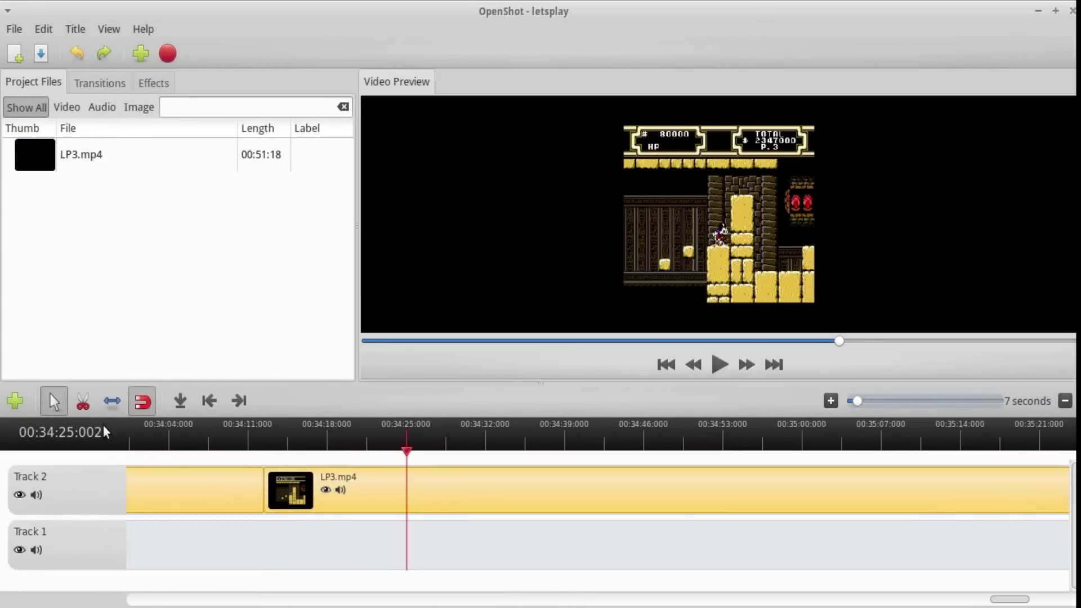
{"action": "left_click", "coordinate": [83, 401]}
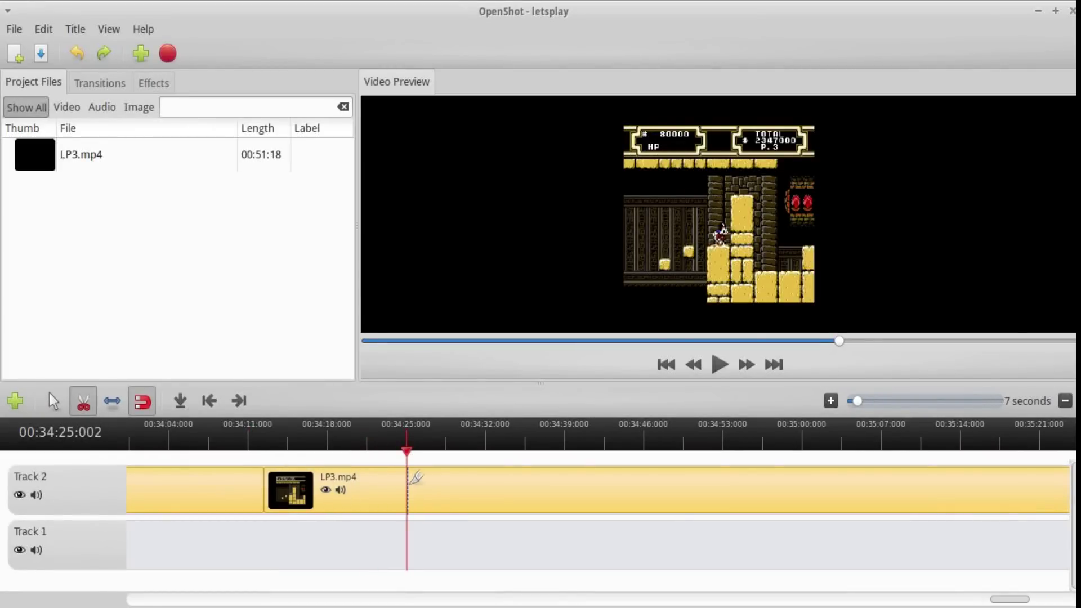
{"action": "left_click", "coordinate": [412, 478]}
{"action": "left_click", "coordinate": [53, 401]}
Step: Move the split LP3.mp4 piece to Track 1 and stretch desert.jpg longer by its end edge
{"action": "left_click_drag", "start_coordinate": [536, 513], "coordinate": [562, 539]}
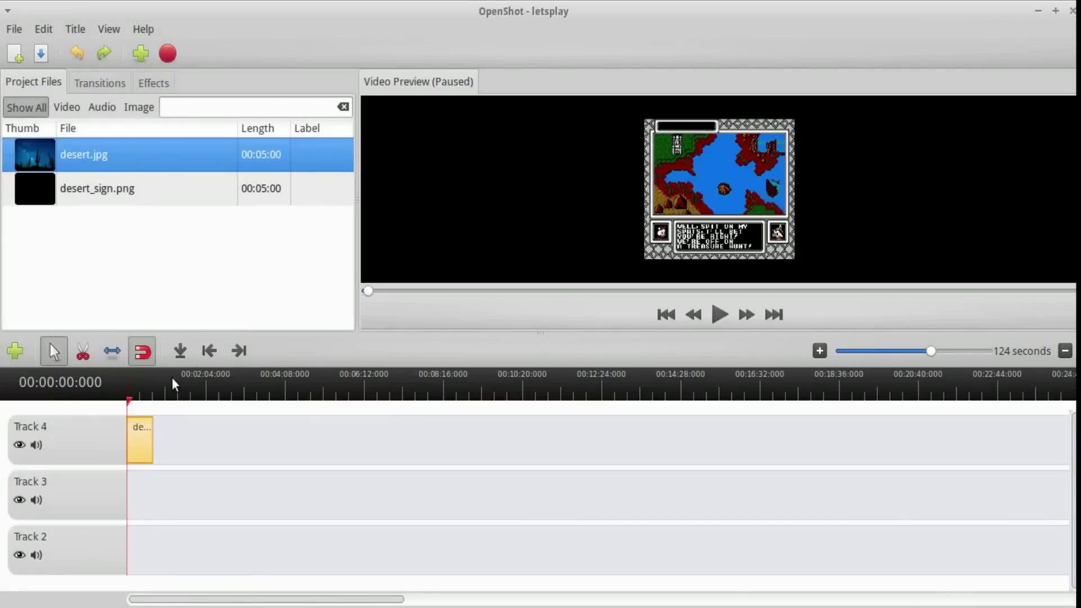
{"action": "left_click_drag", "start_coordinate": [140, 398], "coordinate": [120, 400]}
{"action": "left_click", "coordinate": [112, 351]}
{"action": "left_click_drag", "start_coordinate": [152, 436], "coordinate": [426, 425]}
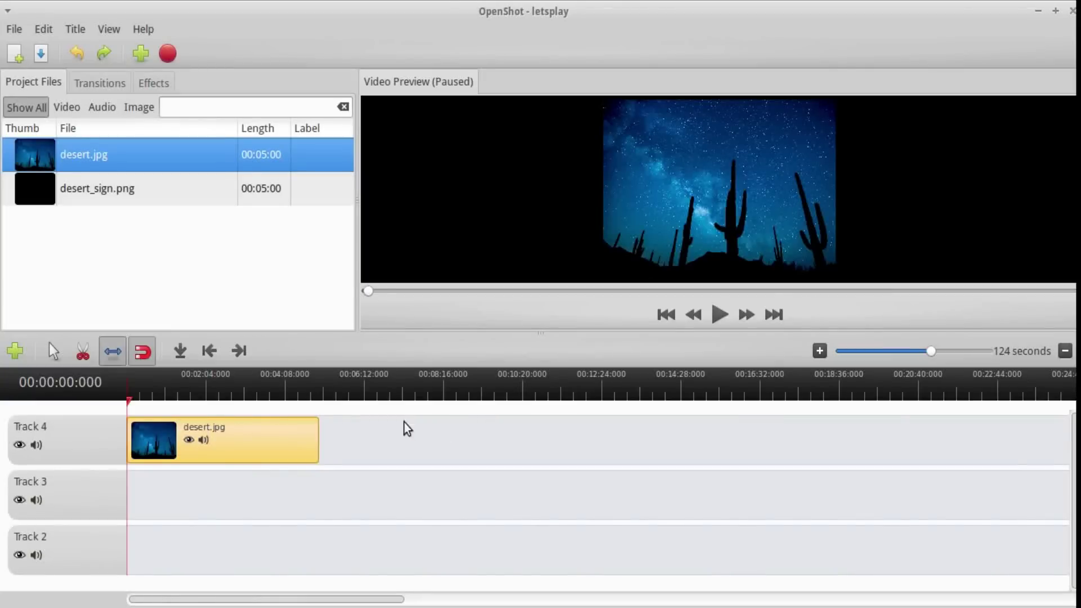
{"action": "left_click_drag", "start_coordinate": [326, 447], "coordinate": [396, 460]}
Step: Set the desert.jpg clip's Out point to 3000 seconds in its properties
{"action": "double_click", "coordinate": [251, 429]}
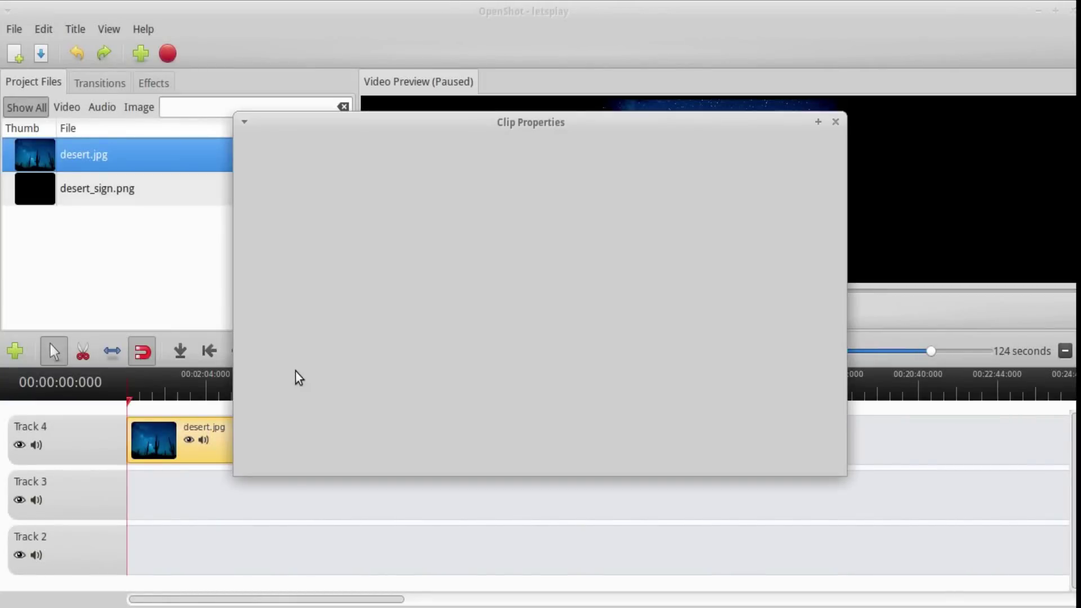
{"action": "left_click", "coordinate": [521, 151]}
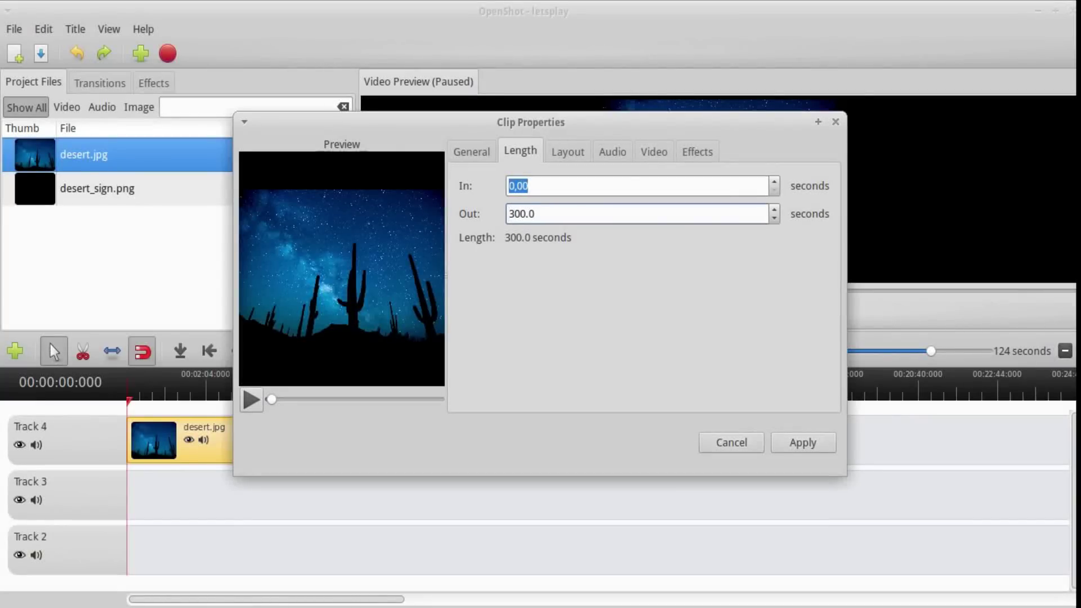
{"action": "left_click", "coordinate": [801, 447]}
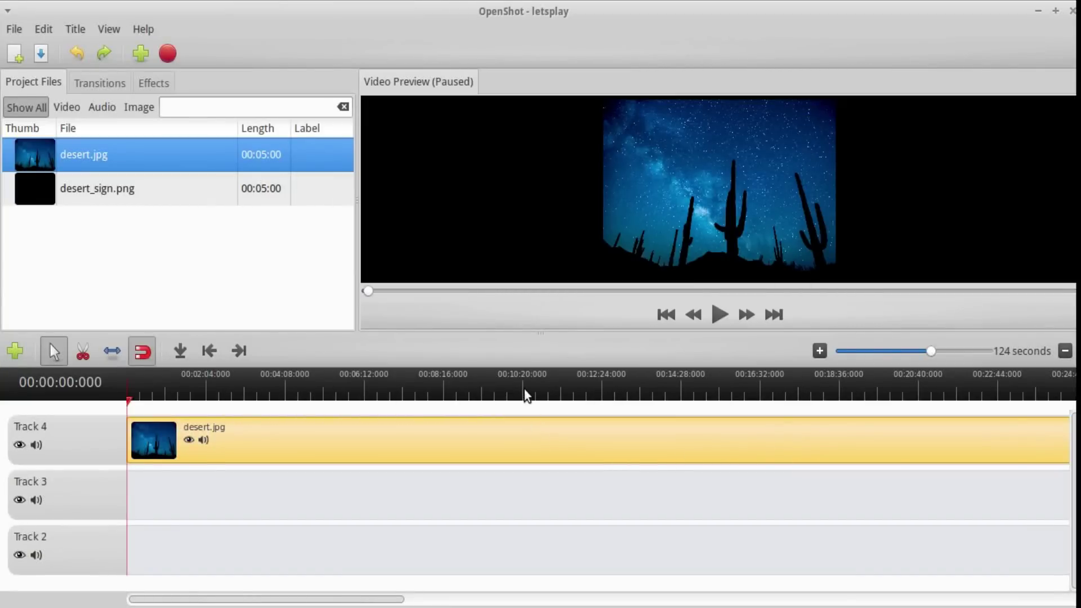
Step: Shorten the desert.jpg clip by editing its Out point in Properties
{"action": "left_click", "coordinate": [567, 393]}
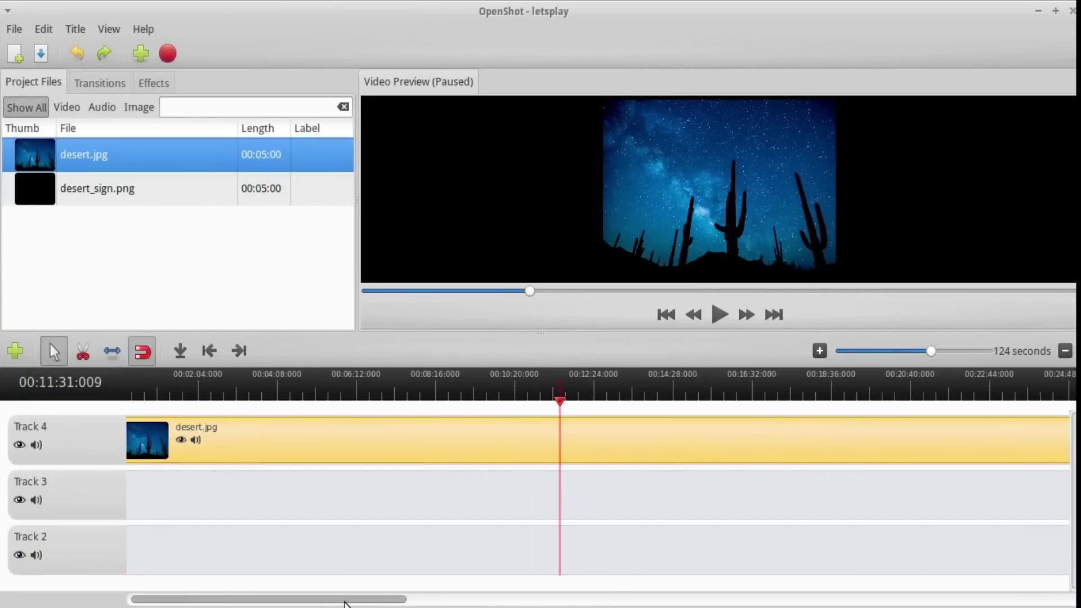
{"action": "key", "text": "Home"}
{"action": "right_click", "coordinate": [631, 444]}
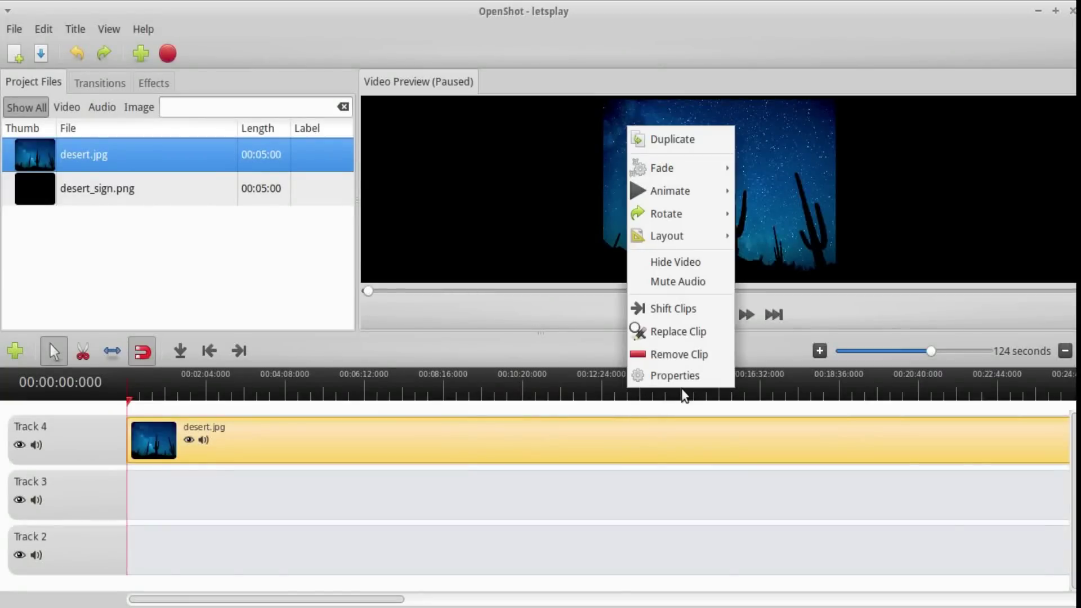
{"action": "left_click", "coordinate": [698, 376]}
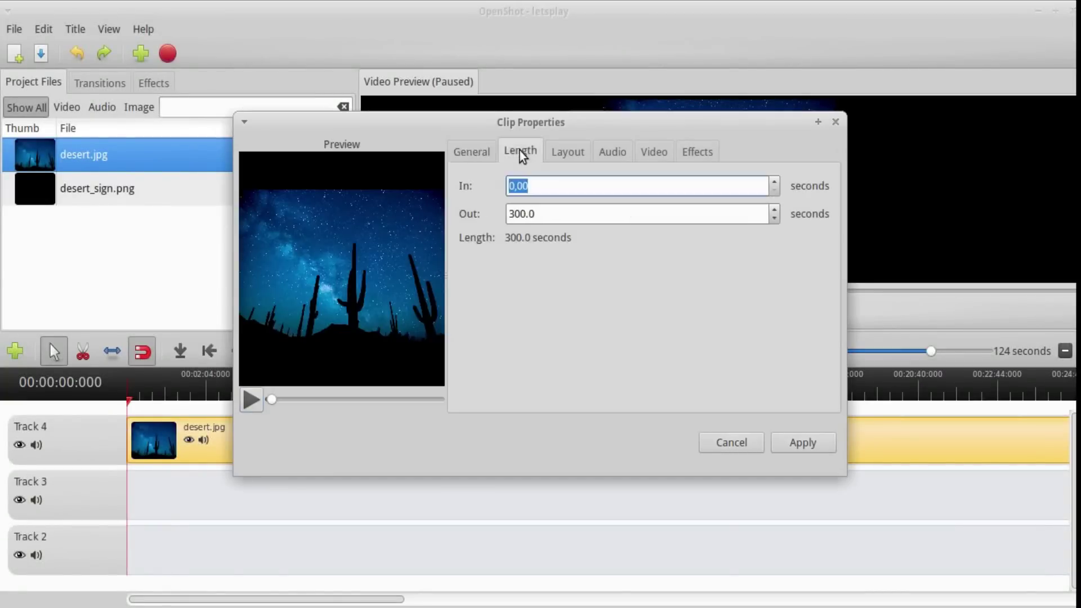
{"action": "left_click", "coordinate": [520, 213]}
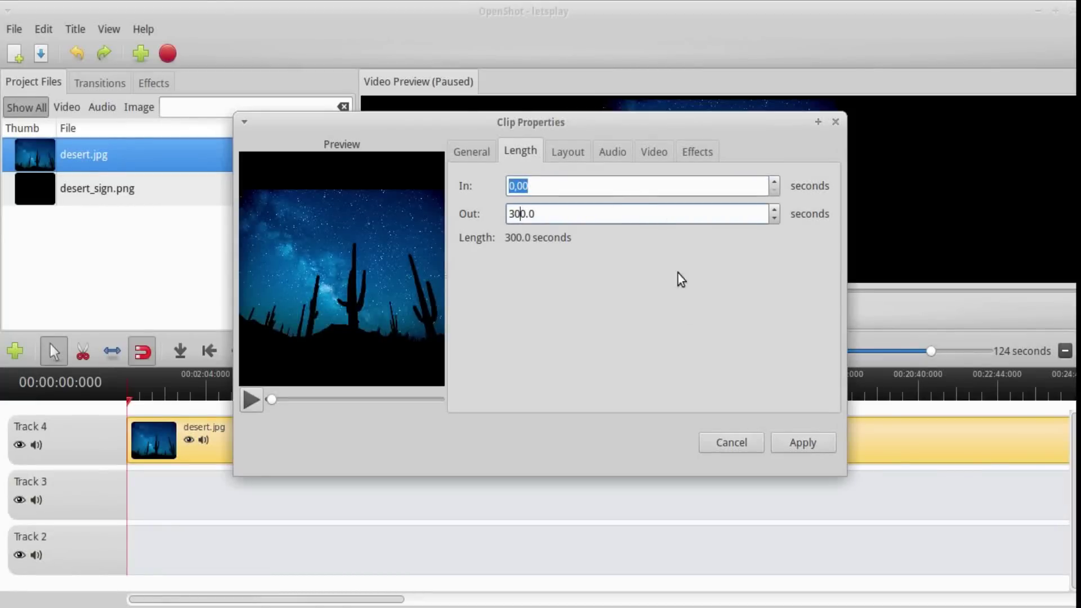
{"action": "left_click", "coordinate": [799, 443]}
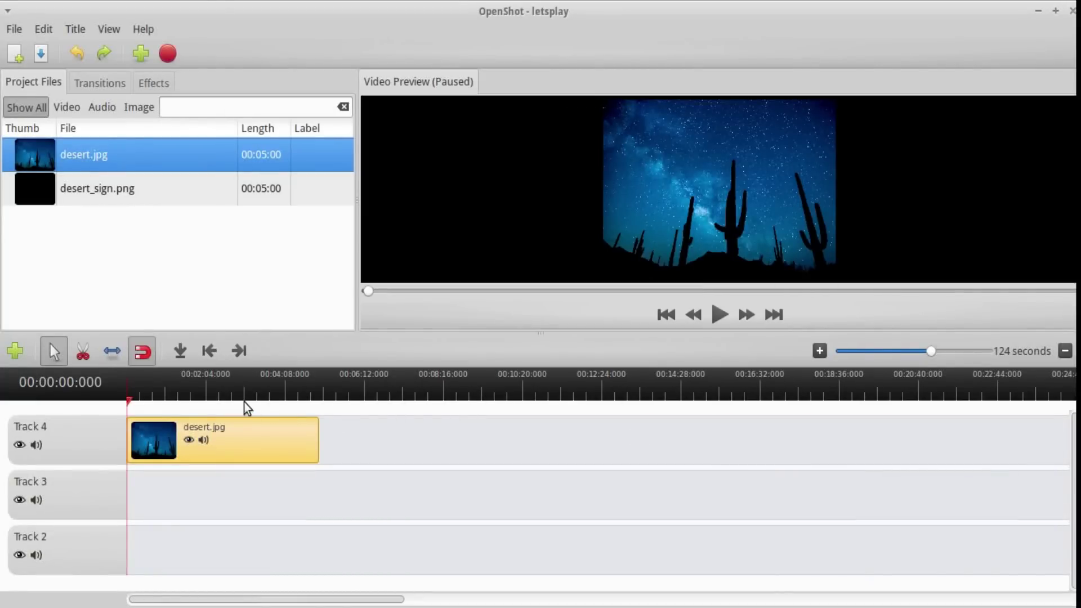
Step: Extend the desert.jpg clip again with a longer Out point
{"action": "left_click", "coordinate": [277, 394]}
{"action": "right_click", "coordinate": [278, 410]}
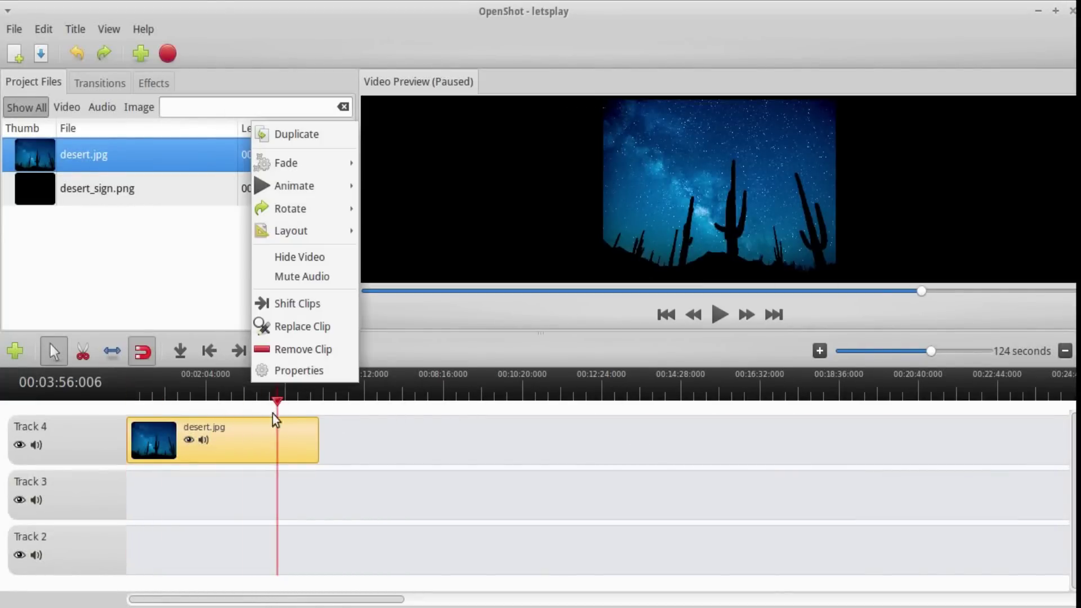
{"action": "left_click", "coordinate": [286, 371]}
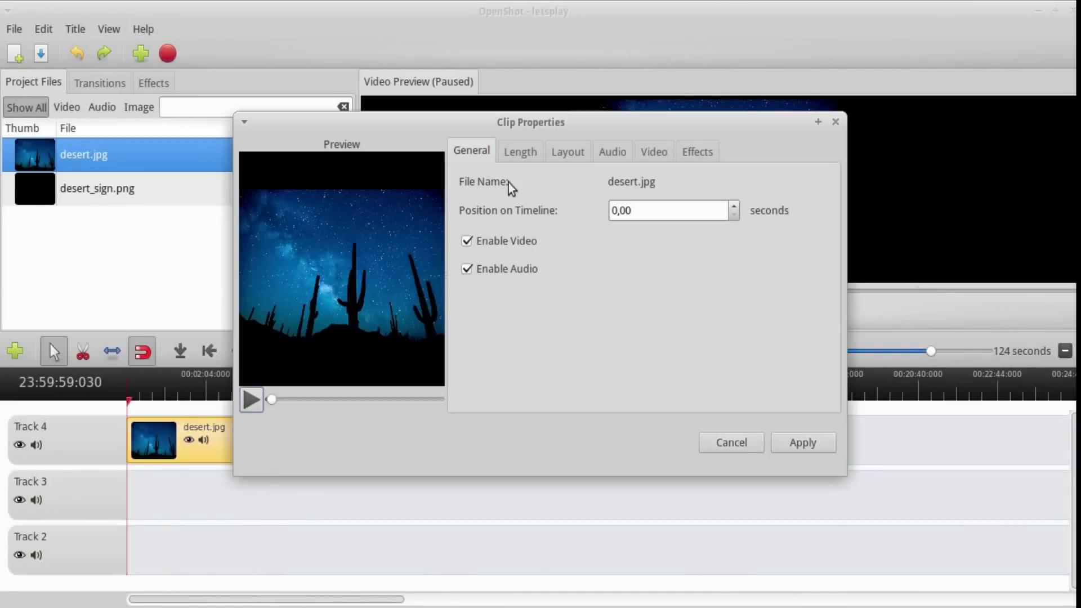
{"action": "left_click", "coordinate": [521, 152]}
{"action": "left_click", "coordinate": [515, 213]}
{"action": "left_click", "coordinate": [797, 441]}
Step: Reopen the desert.jpg clip's Length settings in its properties
{"action": "left_click", "coordinate": [520, 394]}
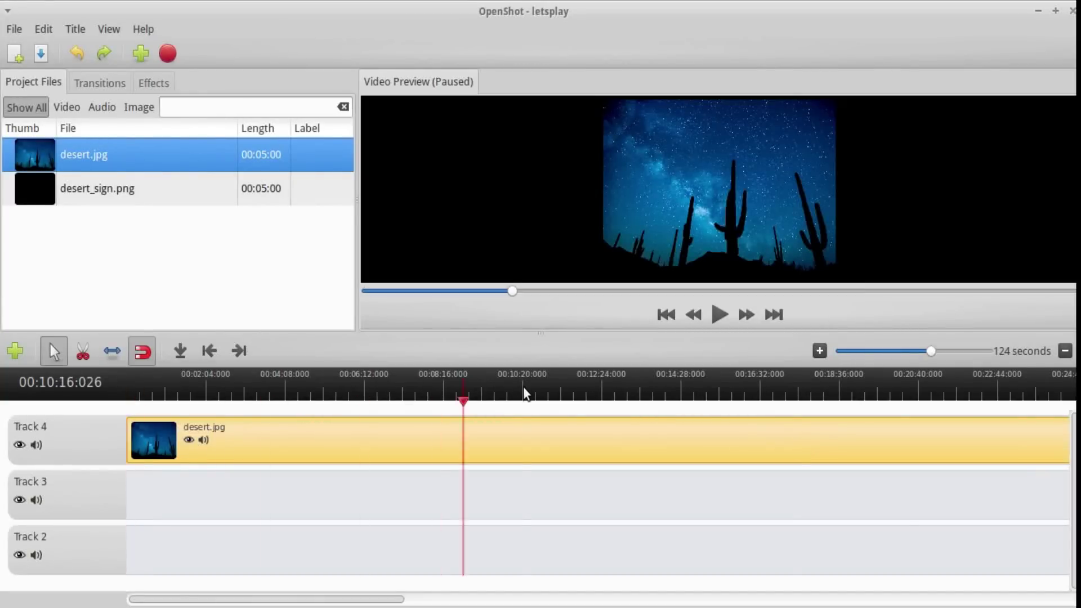
{"action": "right_click", "coordinate": [434, 438]}
{"action": "left_click", "coordinate": [477, 369]}
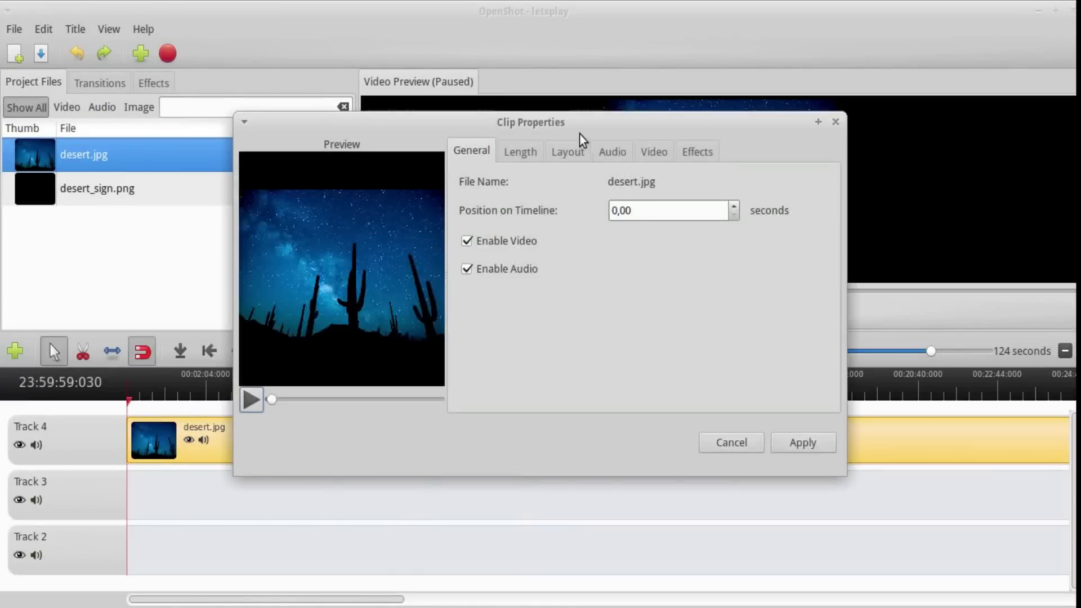
{"action": "left_click", "coordinate": [520, 152]}
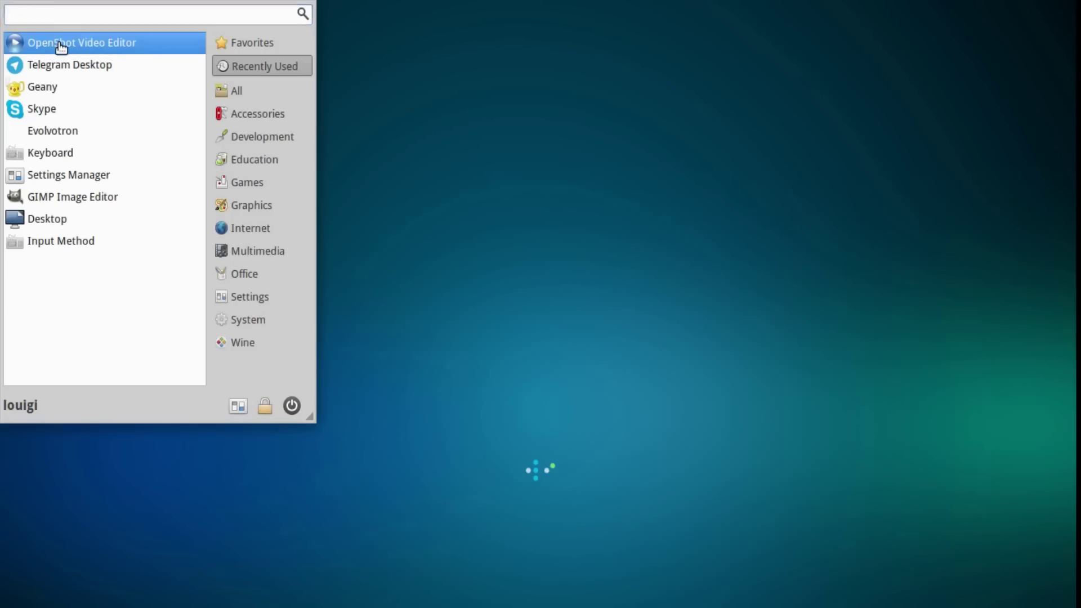
Step: Relaunch OpenShot on the lp3 project and let it load until it stops responding
{"action": "left_click", "coordinate": [61, 48]}
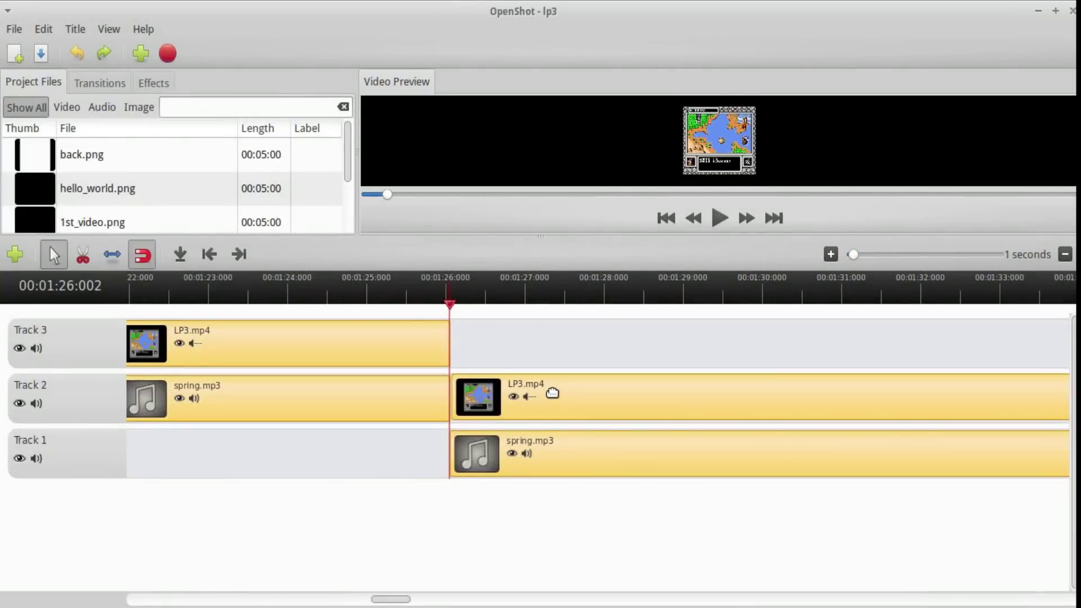
{"action": "left_click_drag", "start_coordinate": [552, 392], "coordinate": [550, 394]}
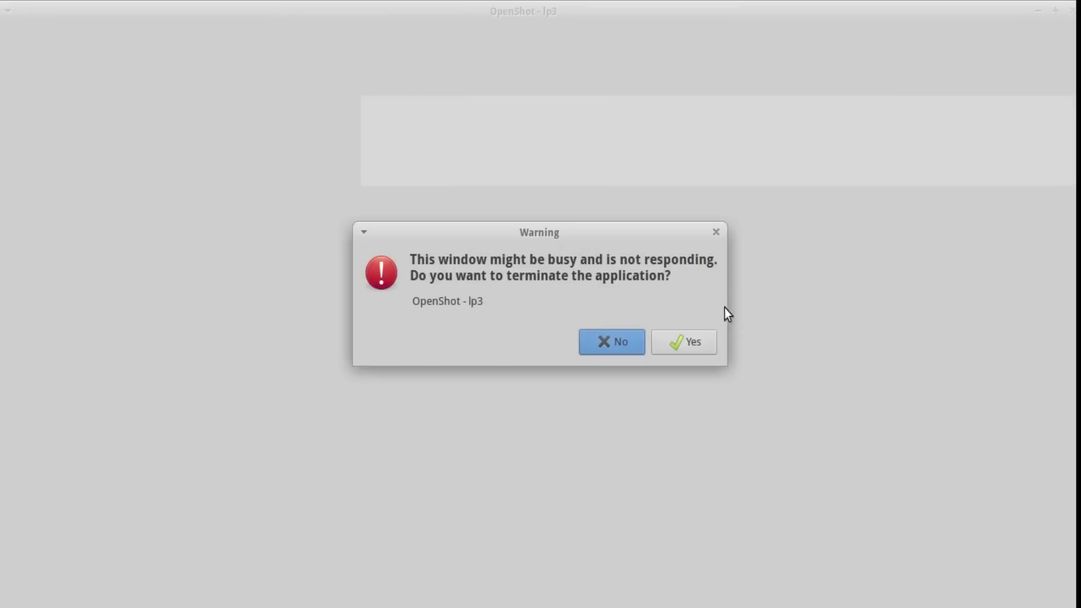
Step: Terminate the frozen program, razor-split lp3 at 00:01:28, and move the spring.mp3 piece to Track 1
{"action": "left_click", "coordinate": [684, 347]}
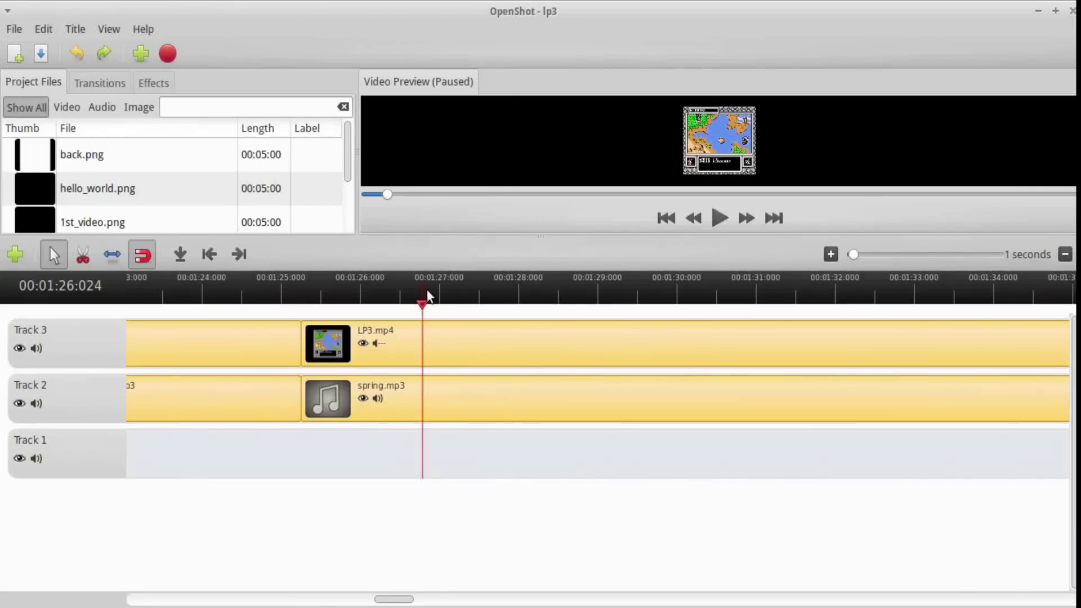
{"action": "left_click_drag", "start_coordinate": [425, 298], "coordinate": [574, 298]}
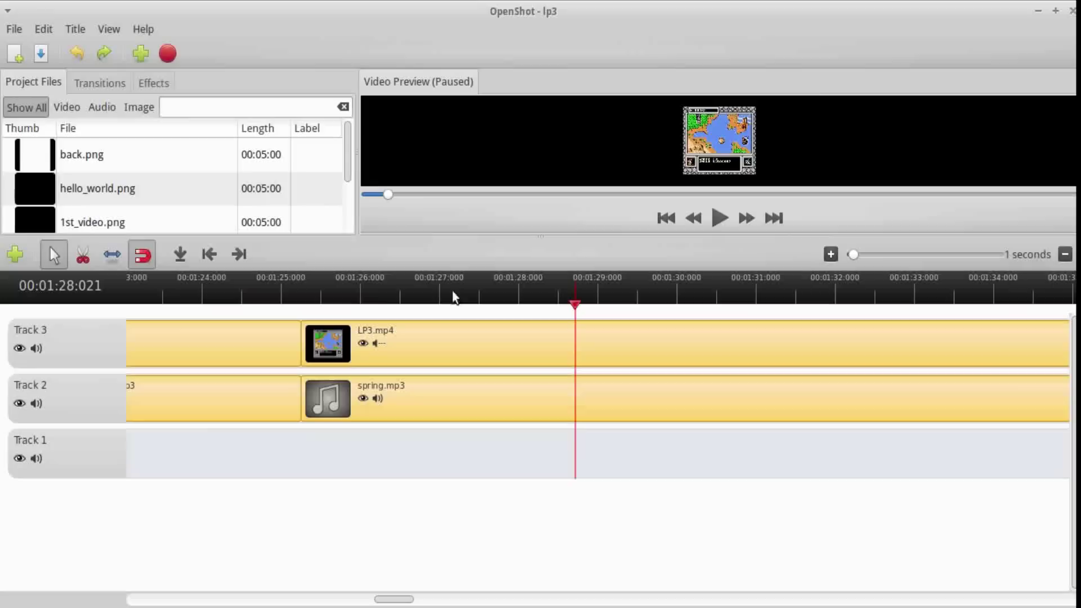
{"action": "left_click", "coordinate": [83, 254]}
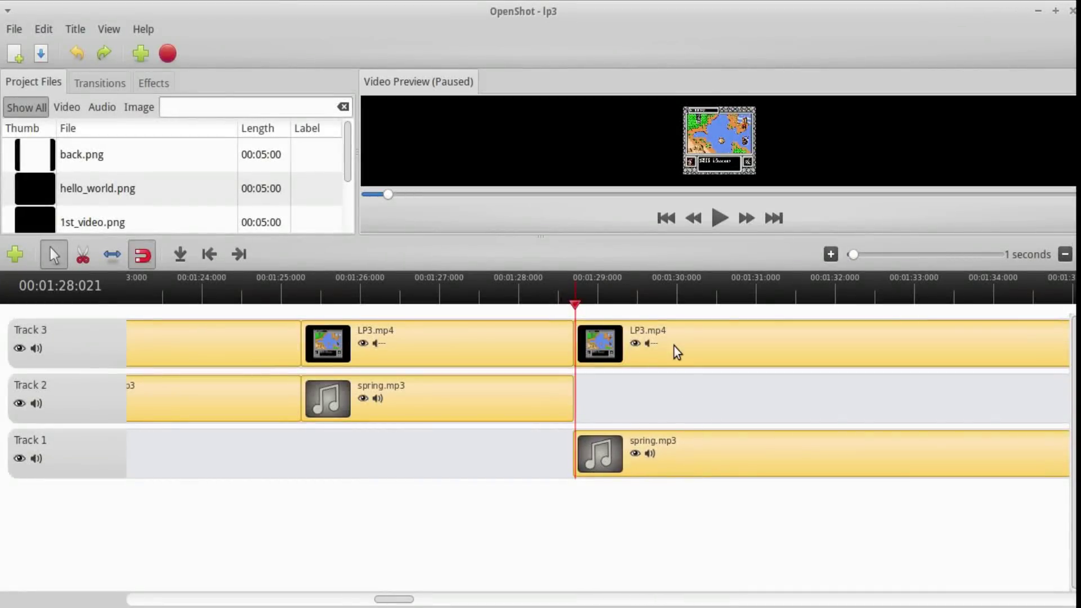
{"action": "left_click_drag", "start_coordinate": [676, 345], "coordinate": [684, 394]}
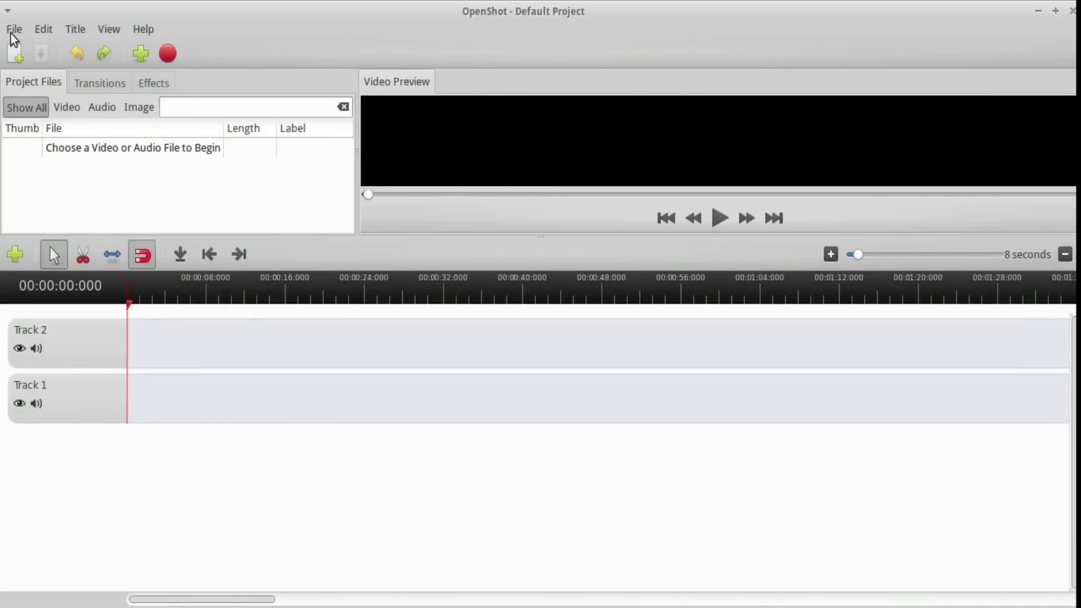
Step: Reopen lp3.osp from Recent Projects and place the split LP3.mp4 piece on Track 2 at the playhead
{"action": "left_click", "coordinate": [14, 30]}
{"action": "mouse_move", "coordinate": [63, 99]}
{"action": "left_click", "coordinate": [262, 94]}
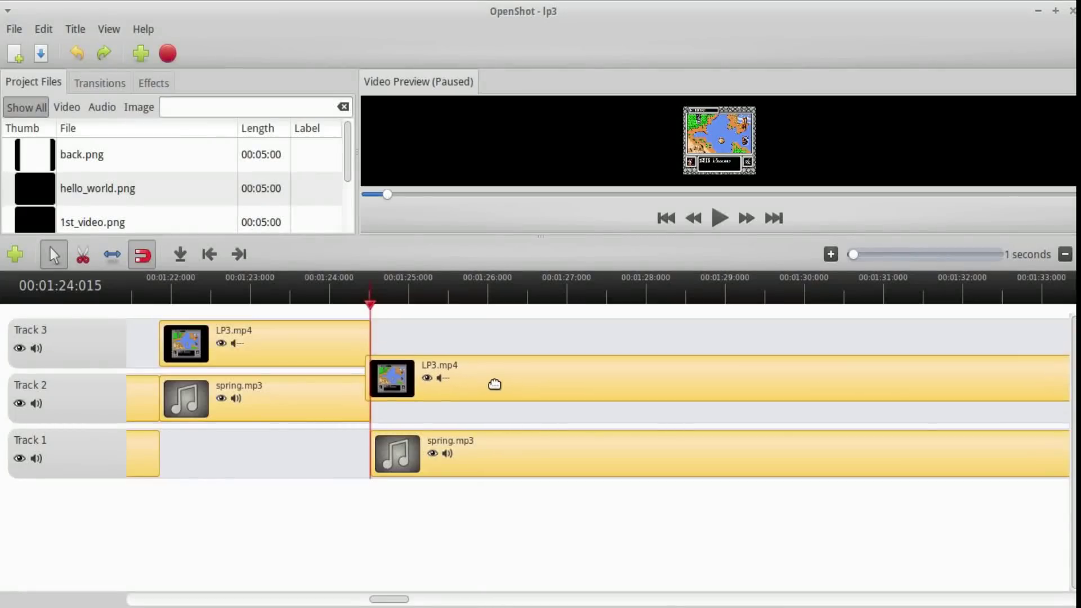
{"action": "left_click_drag", "start_coordinate": [494, 388], "coordinate": [497, 394]}
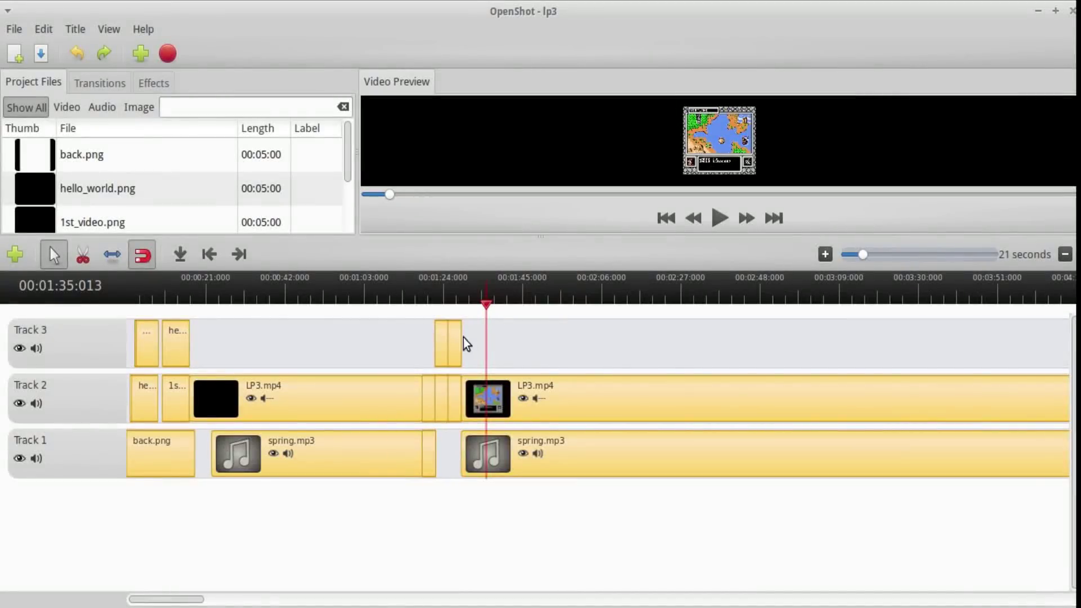
Step: Add an empty Track 4 and zoom the timeline to 1-second detail, scrolling along it
{"action": "left_click", "coordinate": [15, 254]}
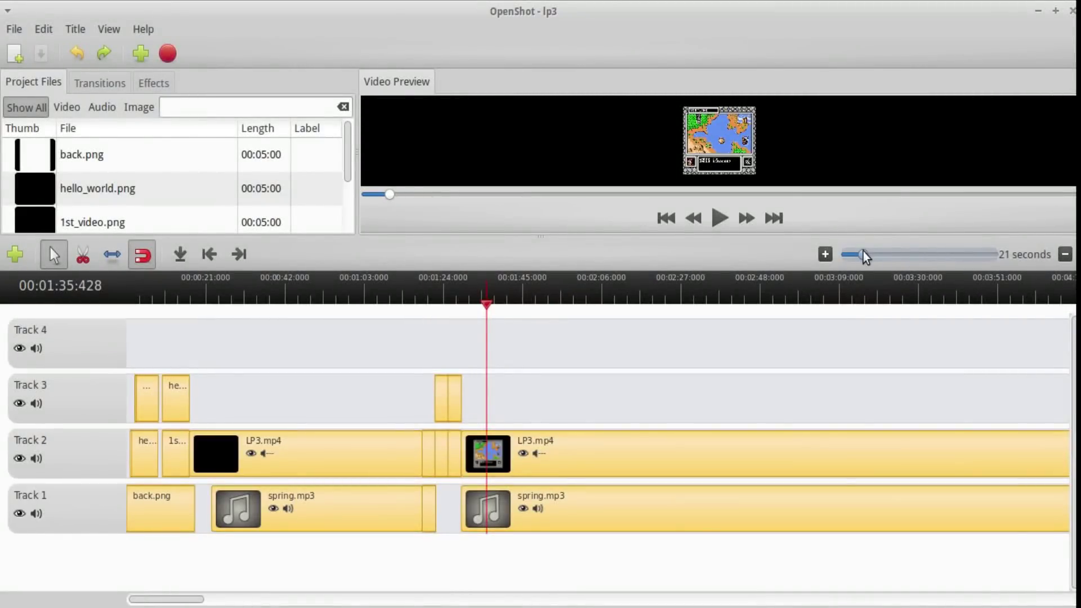
{"action": "left_click_drag", "start_coordinate": [855, 256], "coordinate": [849, 256]}
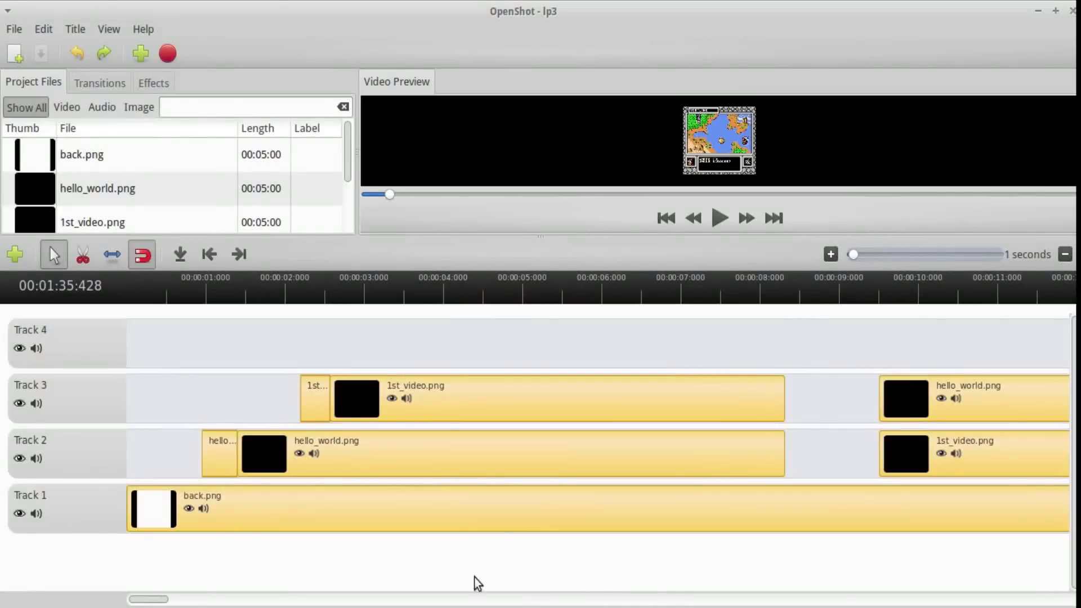
{"action": "left_click_drag", "start_coordinate": [149, 598], "coordinate": [387, 599]}
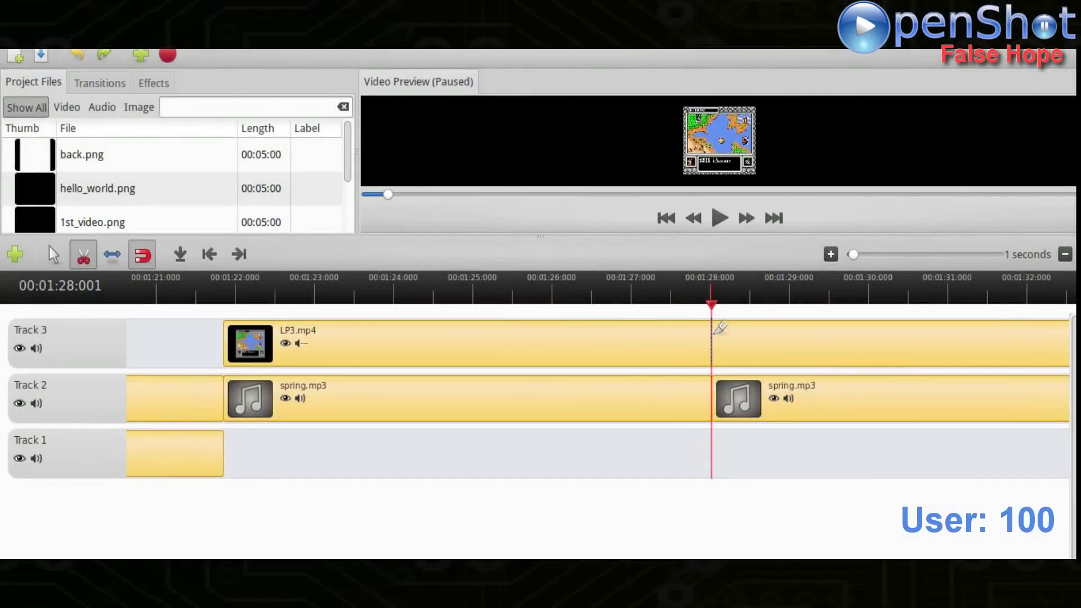
Step: Razor-cut LP3.mp4 and spring.mp3, moving the pieces down to Track 2 and Track 1
{"action": "left_click", "coordinate": [719, 328]}
{"action": "left_click_drag", "start_coordinate": [794, 398], "coordinate": [793, 453]}
{"action": "left_click_drag", "start_coordinate": [808, 357], "coordinate": [815, 403]}
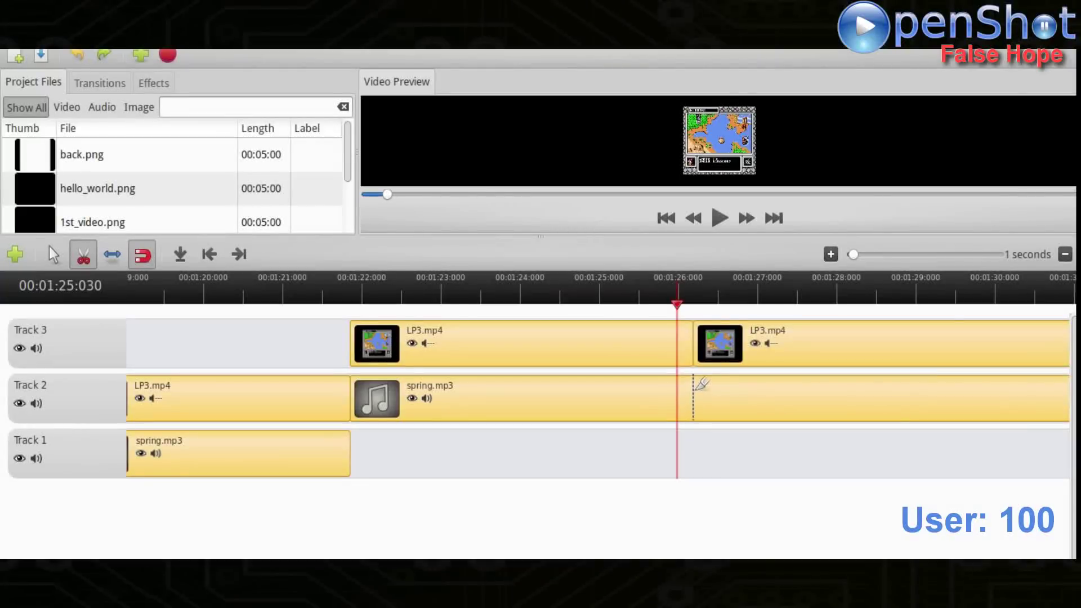
{"action": "left_click", "coordinate": [693, 394]}
{"action": "left_click", "coordinate": [54, 254]}
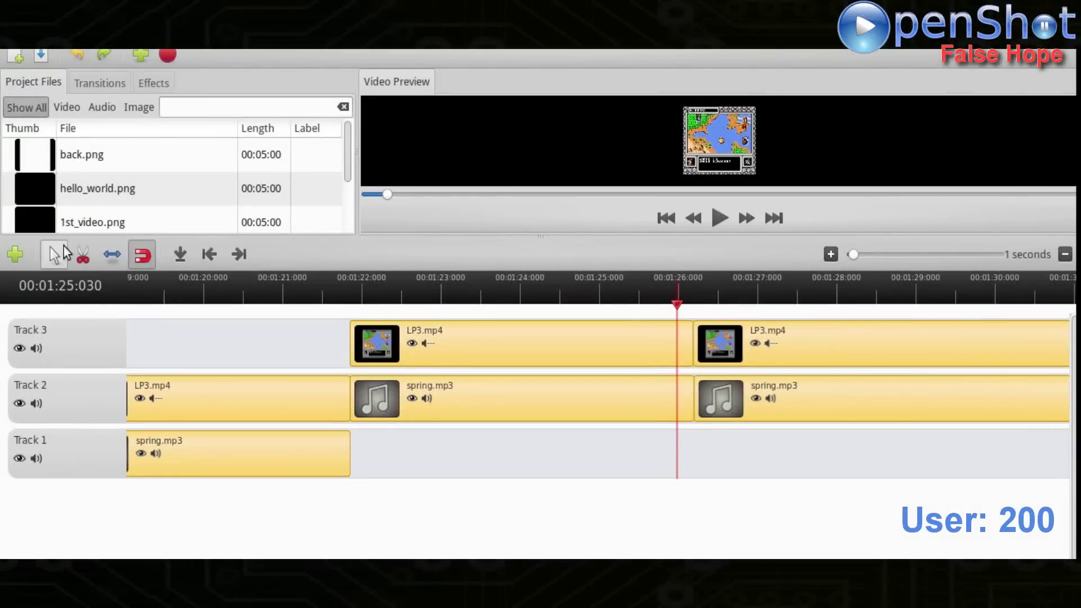
Step: Play back the timeline, cut again at 00:01:25, and save the lp3 project
{"action": "left_click", "coordinate": [719, 218]}
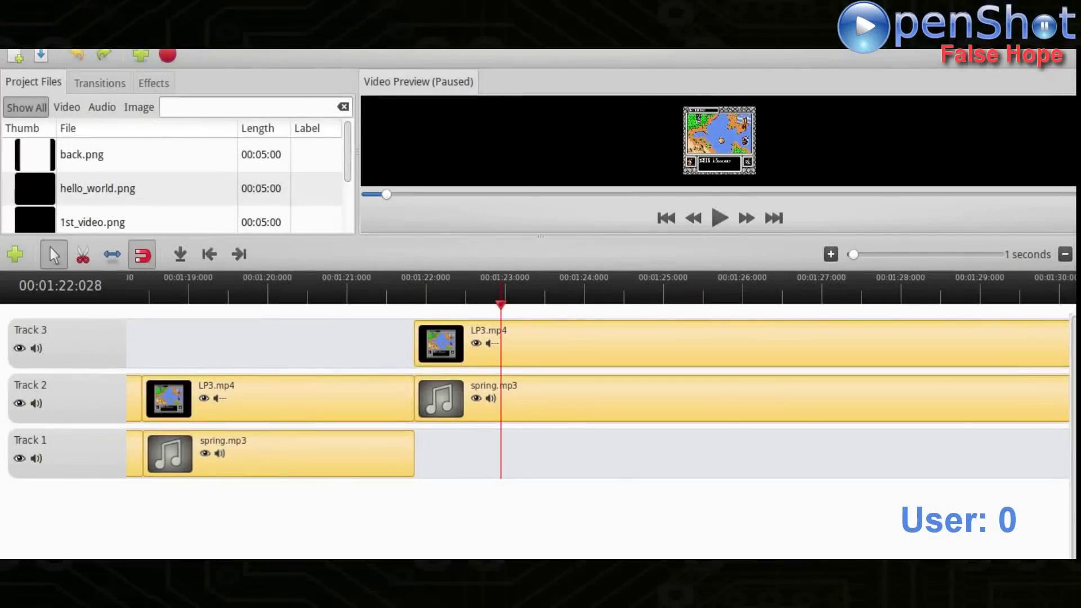
{"action": "scroll", "coordinate": [601, 376], "scroll_direction": "right", "scroll_amount": 3}
{"action": "key", "text": "Right"}
{"action": "key", "text": "c"}
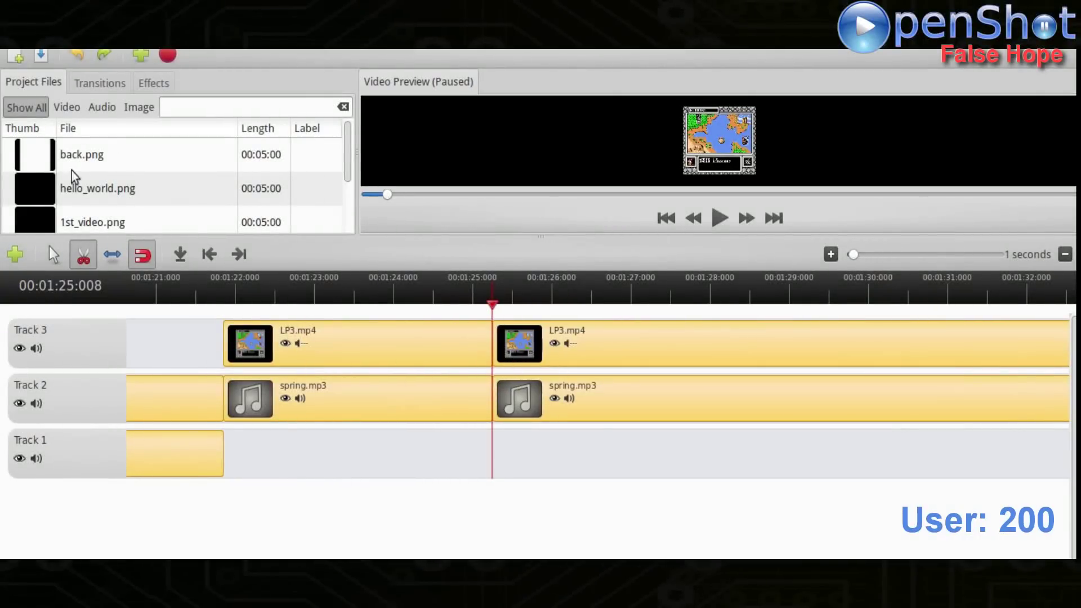
{"action": "left_click", "coordinate": [53, 253]}
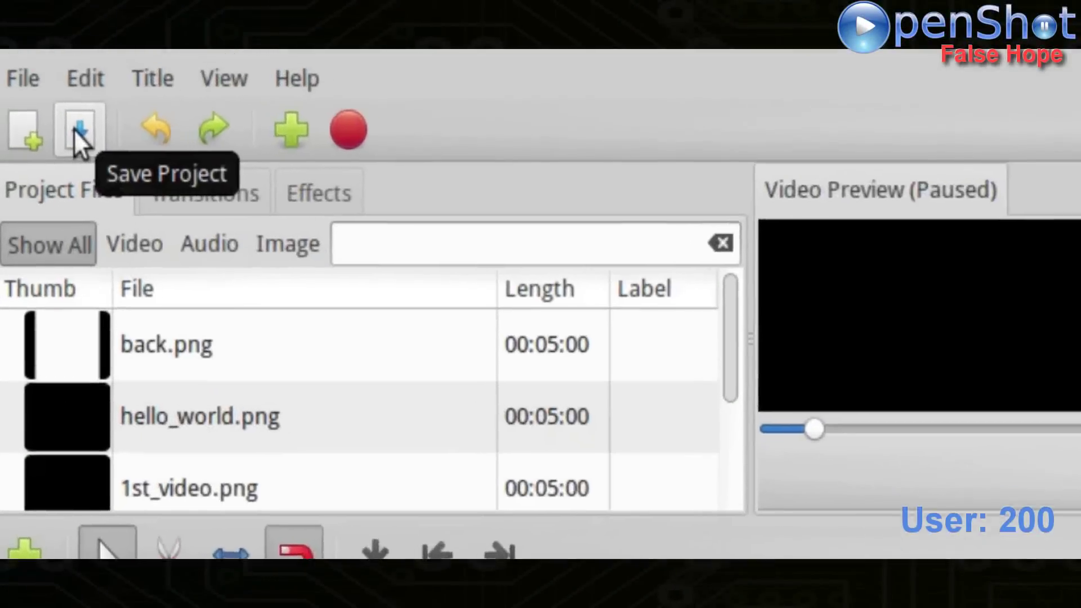
{"action": "left_click", "coordinate": [42, 57]}
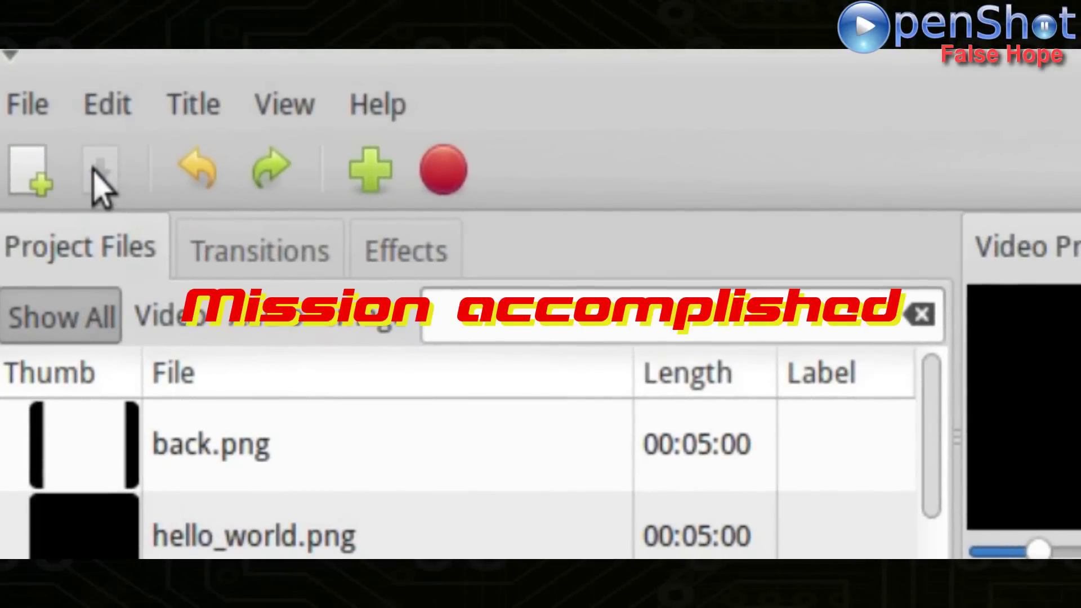